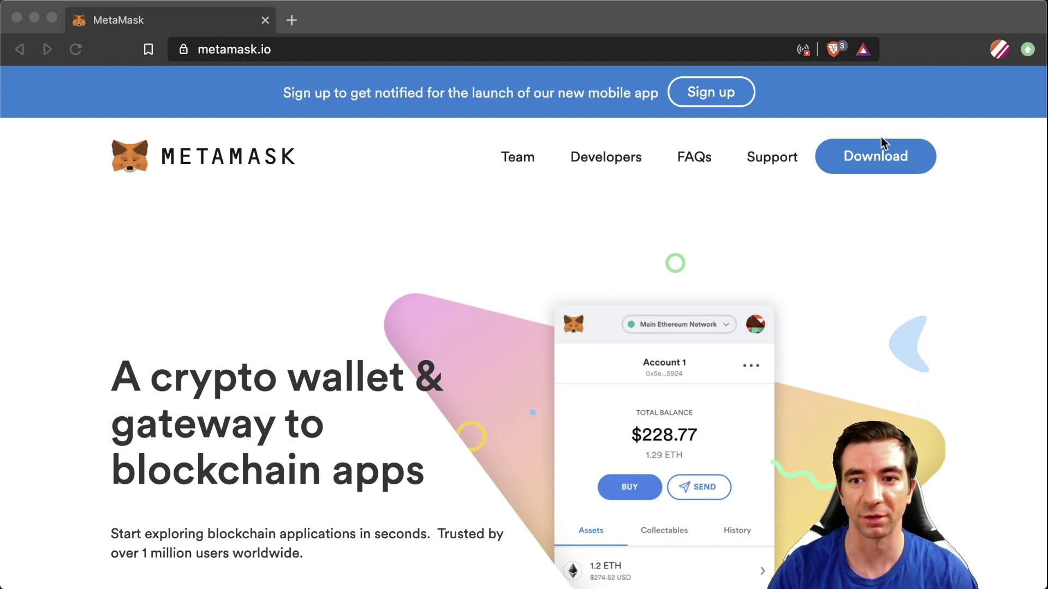
# Install the MetaMask extension in Brave from the Chrome Web Store, approving its permissions.
pyautogui.click(877, 158)
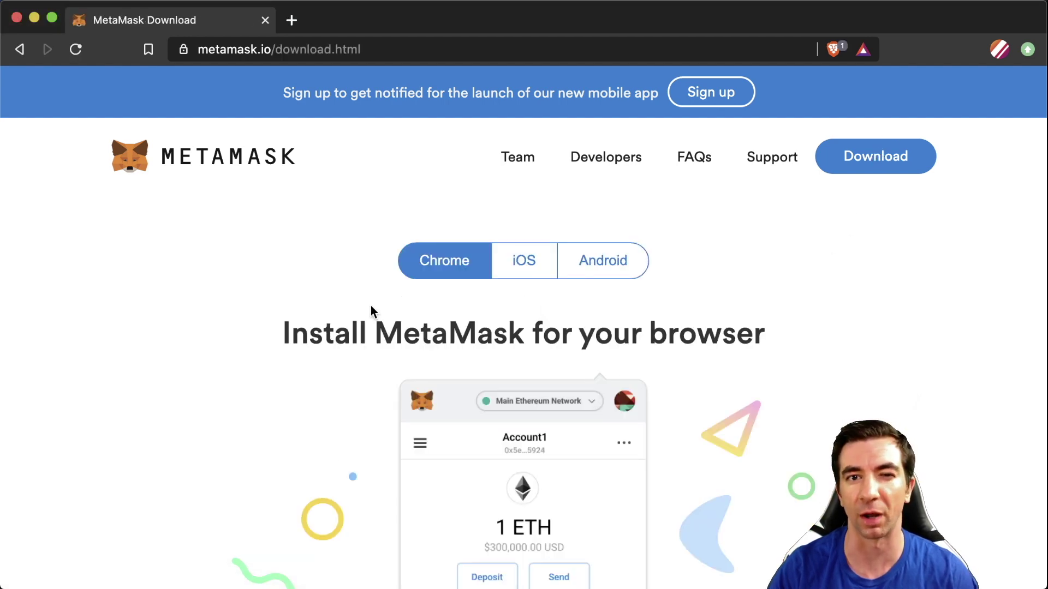
pyautogui.scroll(-10, 369, 308)
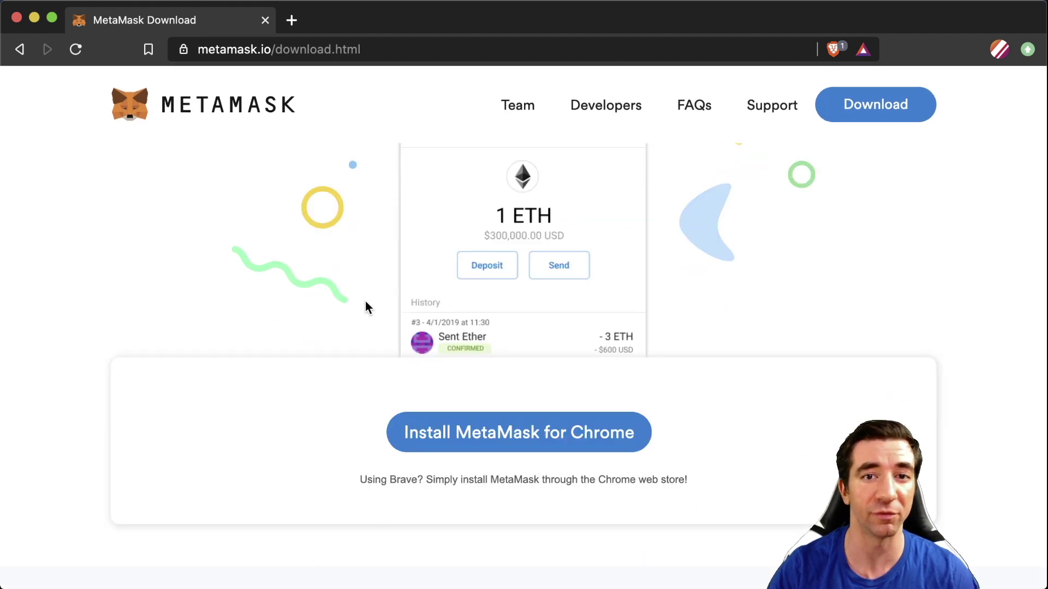
pyautogui.click(489, 426)
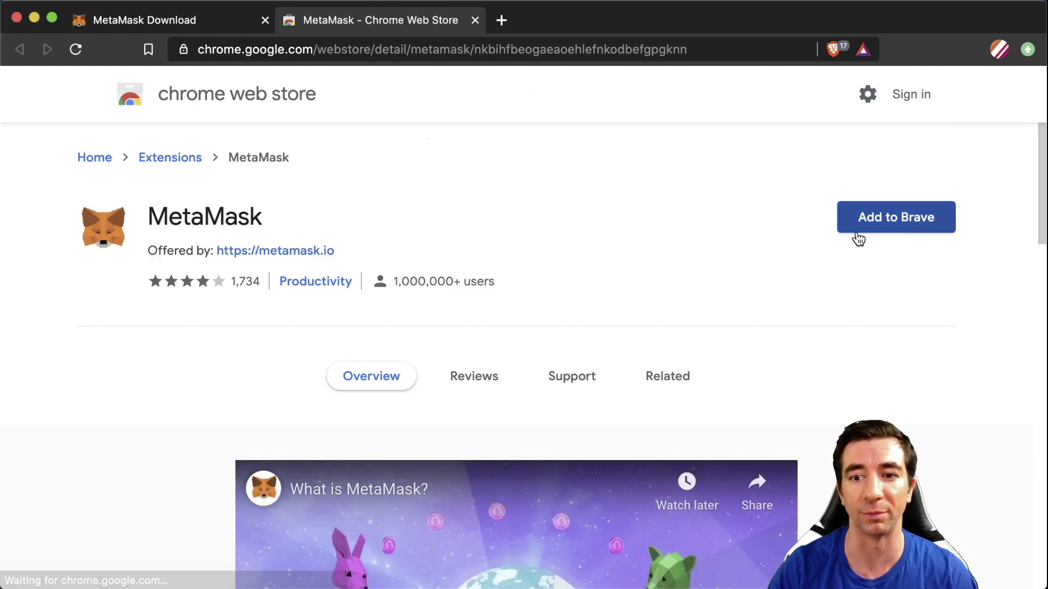
pyautogui.click(884, 229)
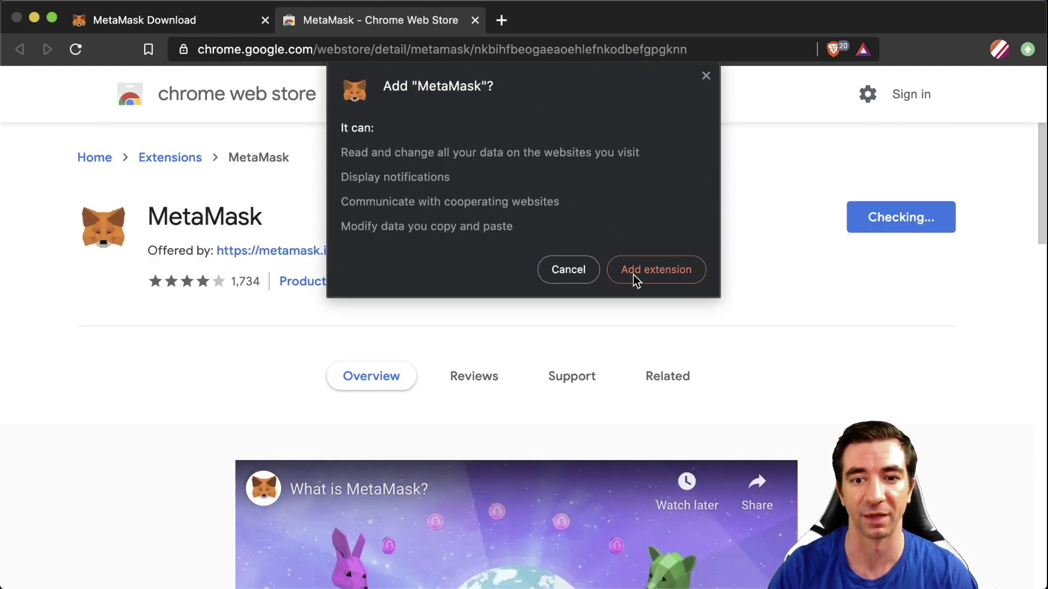
pyautogui.click(633, 274)
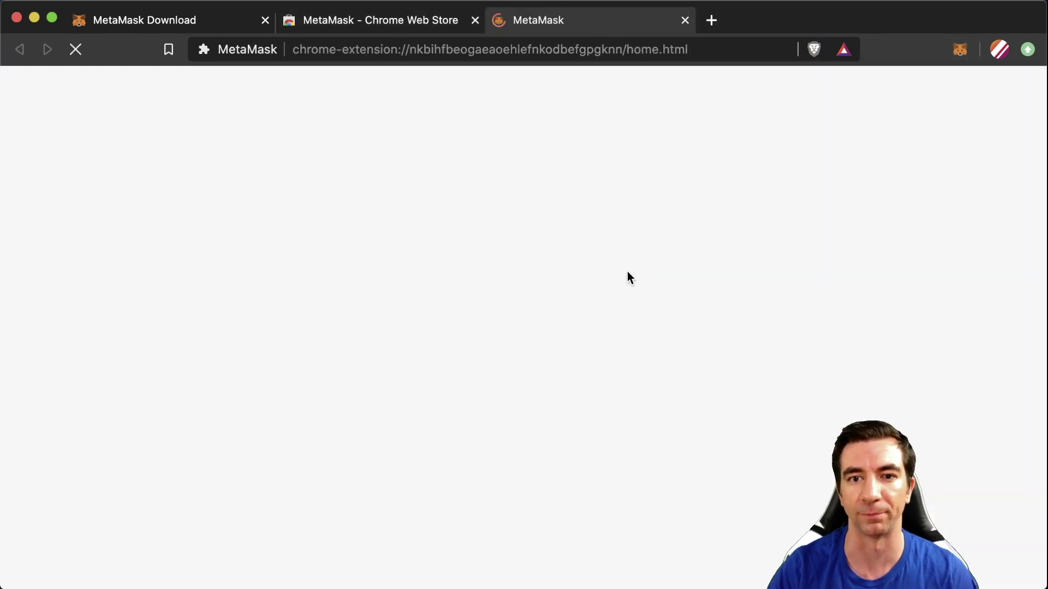
# Choose Get Started, then Create a Wallet, and agree to share anonymous usage data.
pyautogui.click(523, 464)
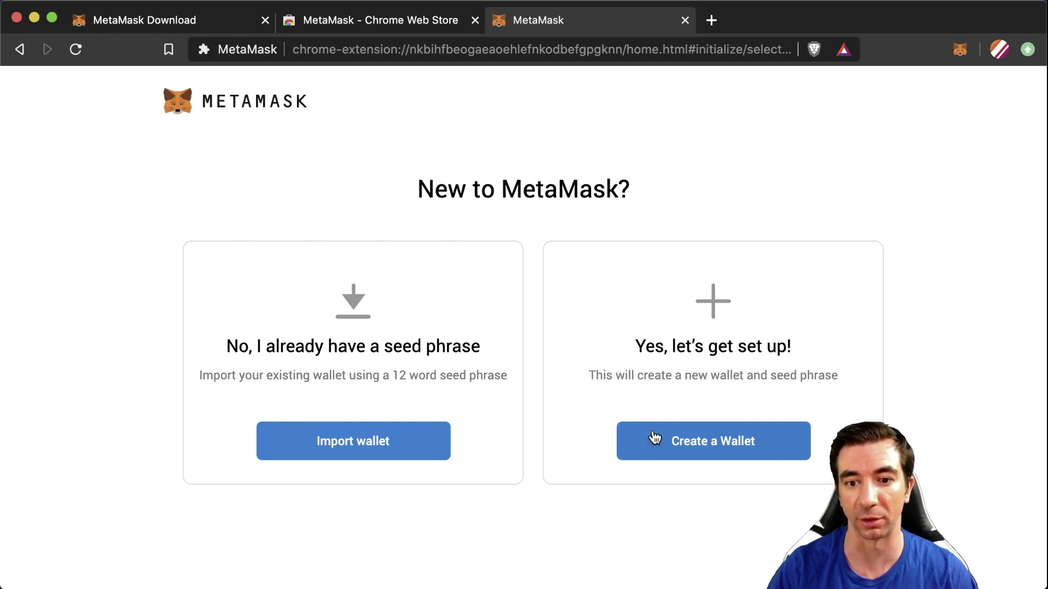
pyautogui.click(682, 443)
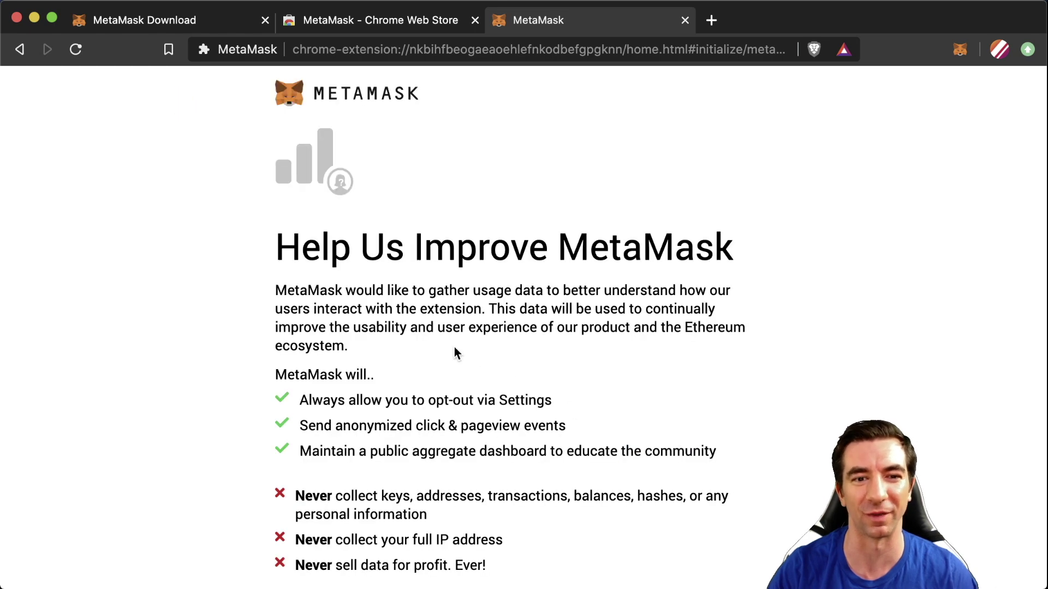
pyautogui.scroll(-3, 521, 369)
pyautogui.click(645, 505)
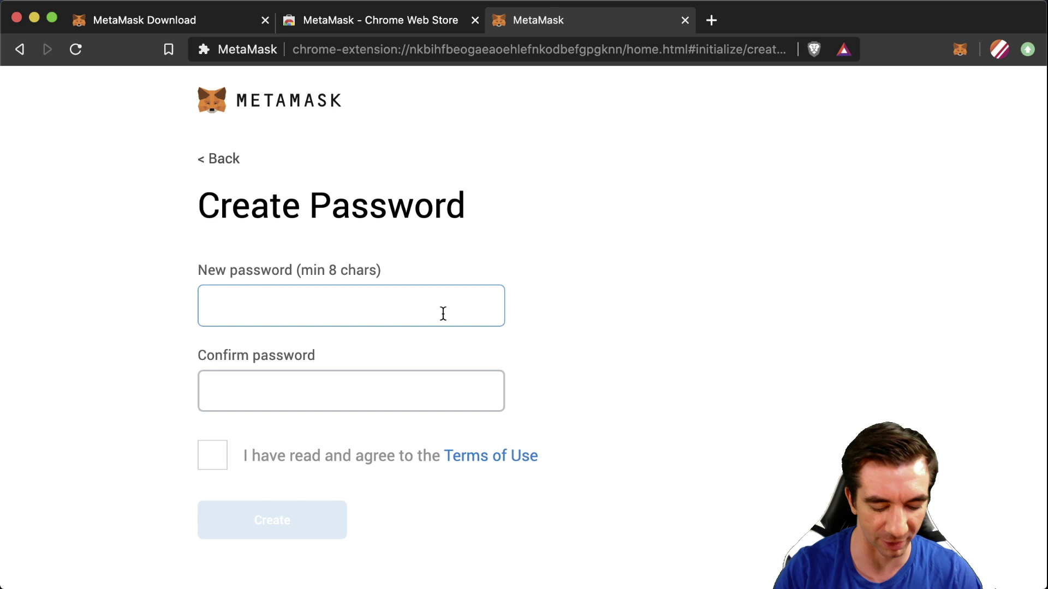
# Create the wallet with a chosen password and choose Remind me later for the backup phrase.
pyautogui.write('a')
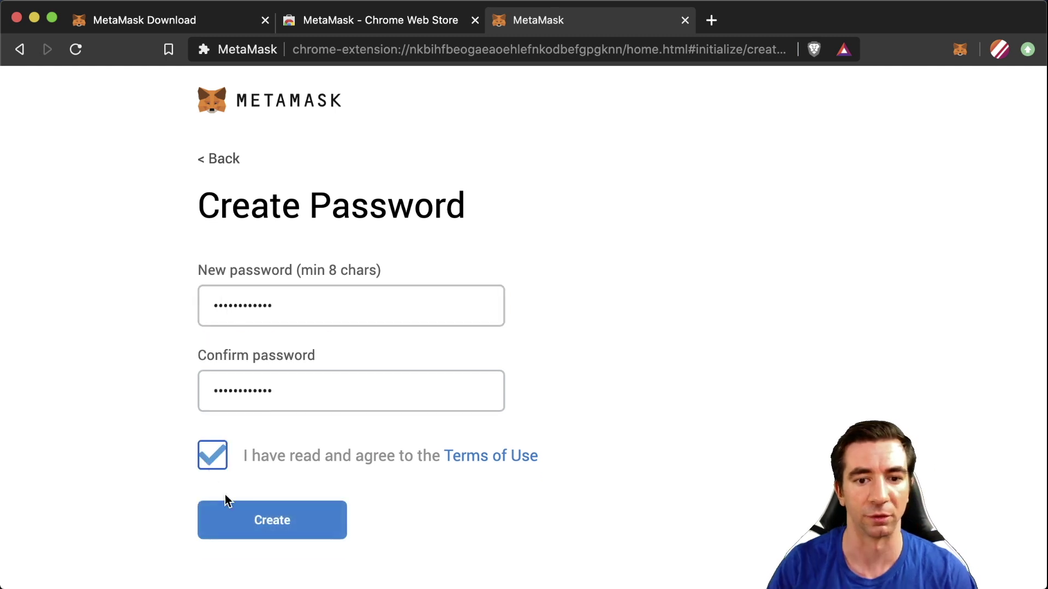
pyautogui.click(254, 523)
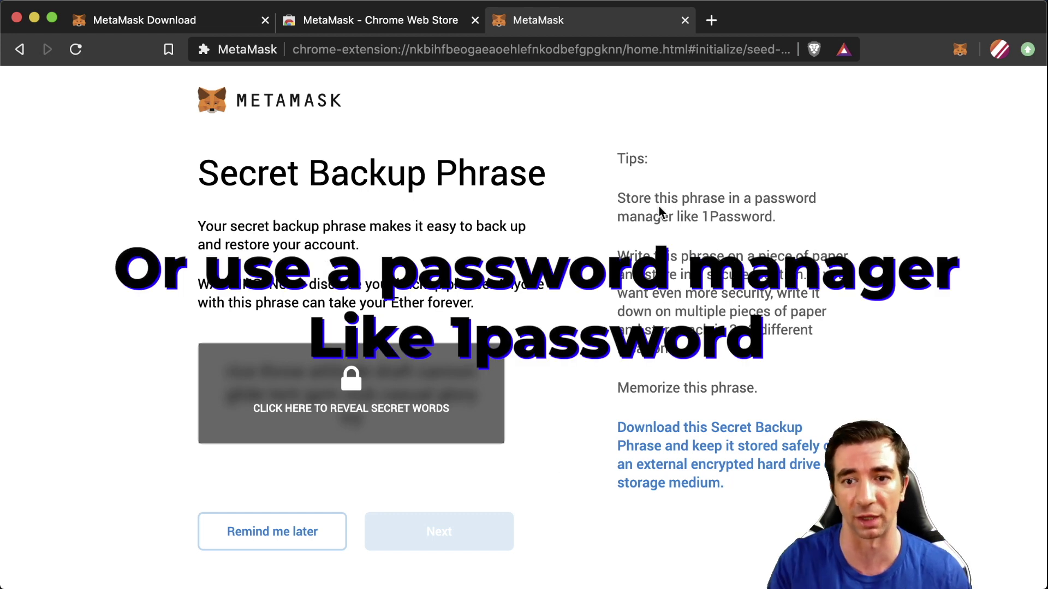
pyautogui.moveTo(700, 217); pyautogui.dragTo(781, 216)
pyautogui.click(789, 202)
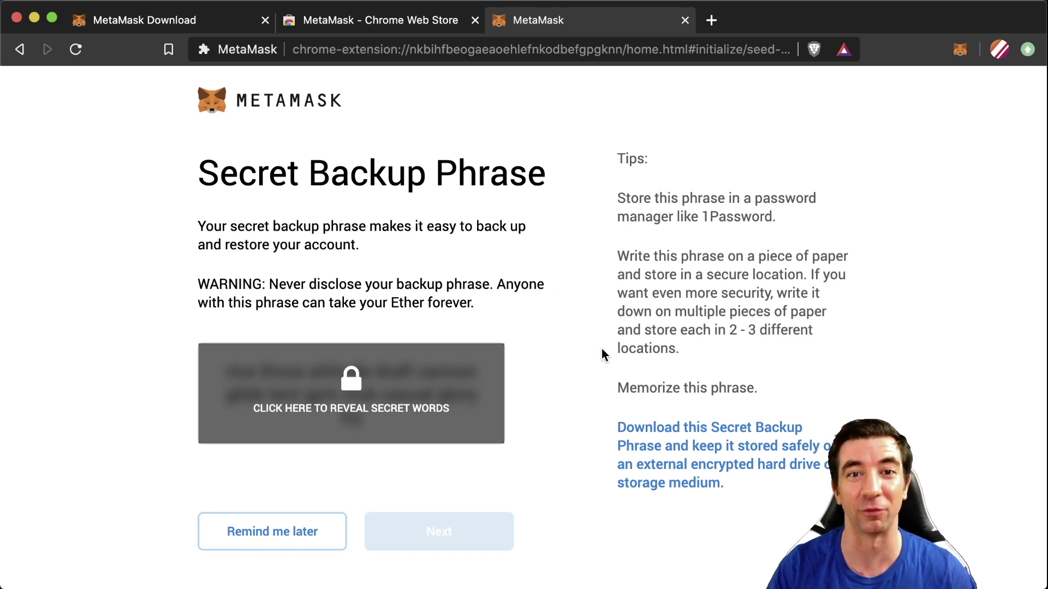
pyautogui.click(326, 547)
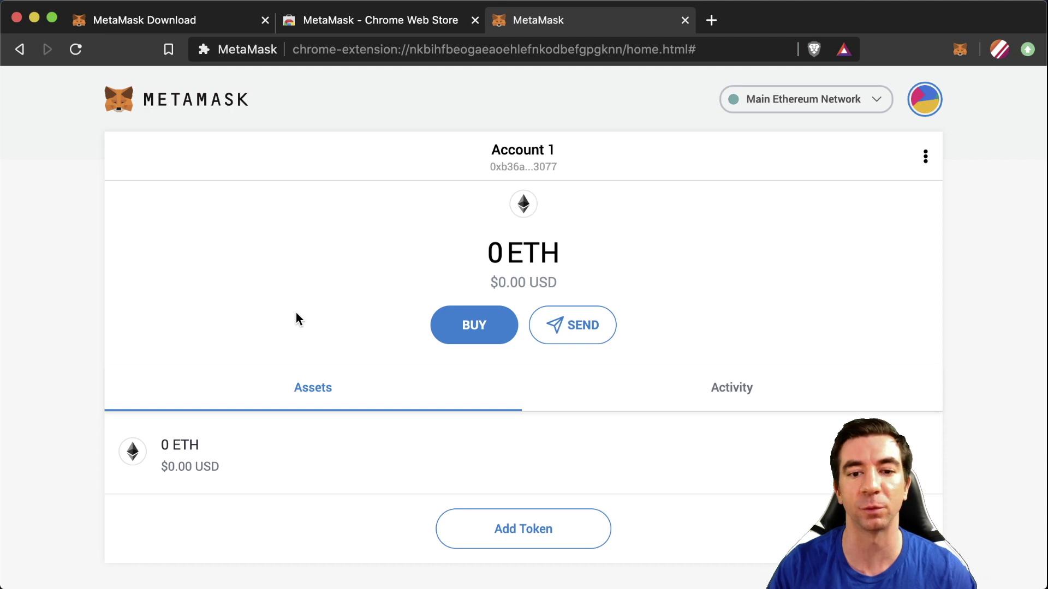
# Check Account 1's empty Activity list, go back to Assets, and open the MetaMask popup.
pyautogui.scroll(-1, 297, 318)
pyautogui.scroll(1, 300, 328)
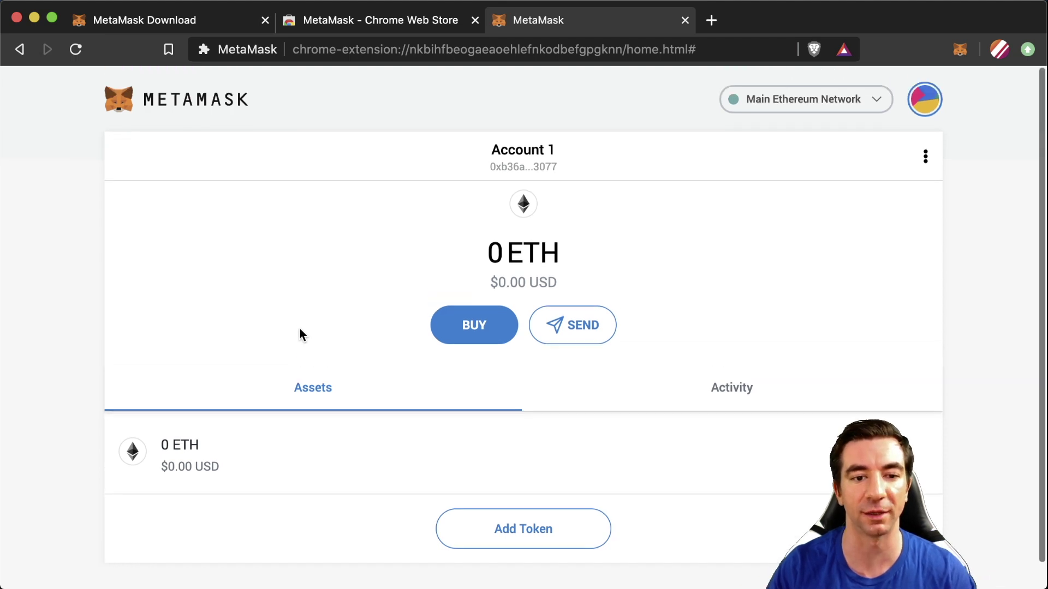
pyautogui.click(754, 391)
pyautogui.click(366, 391)
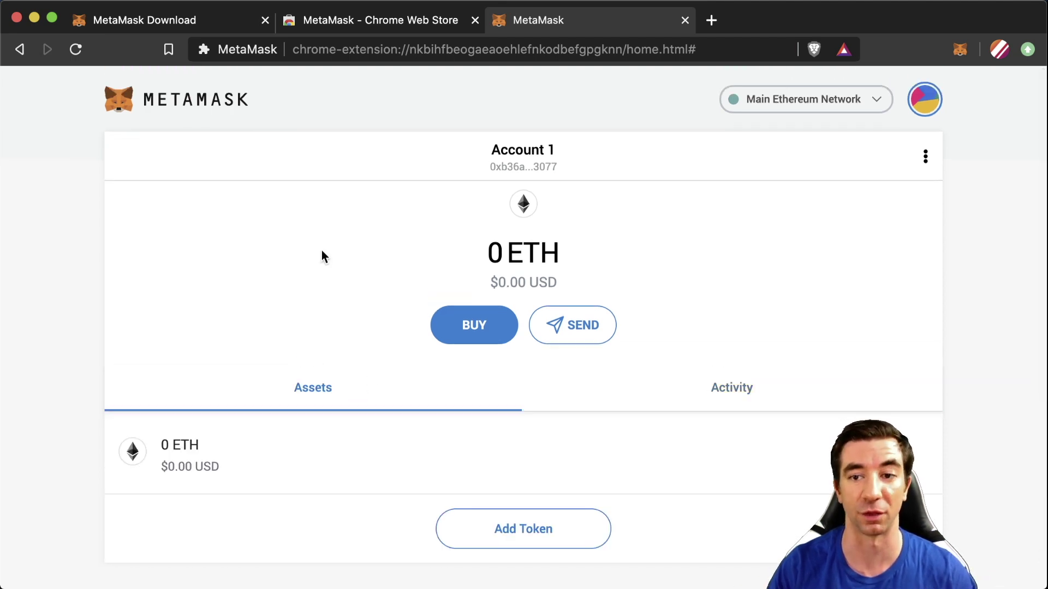
pyautogui.click(959, 50)
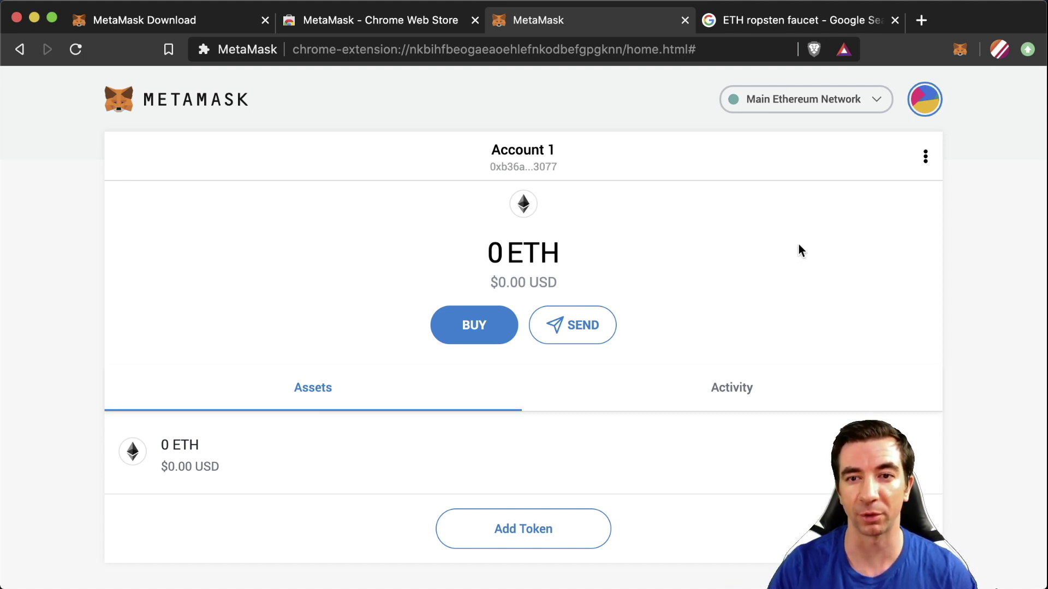
# Change the network from Main Ethereum Network to Ropsten Test Network.
pyautogui.click(869, 103)
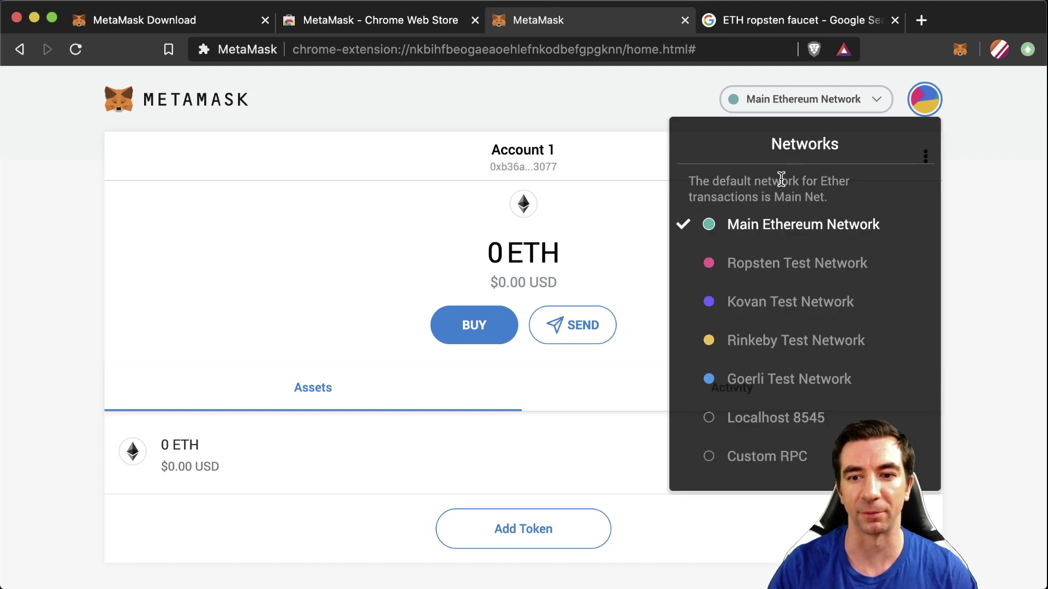
pyautogui.click(769, 275)
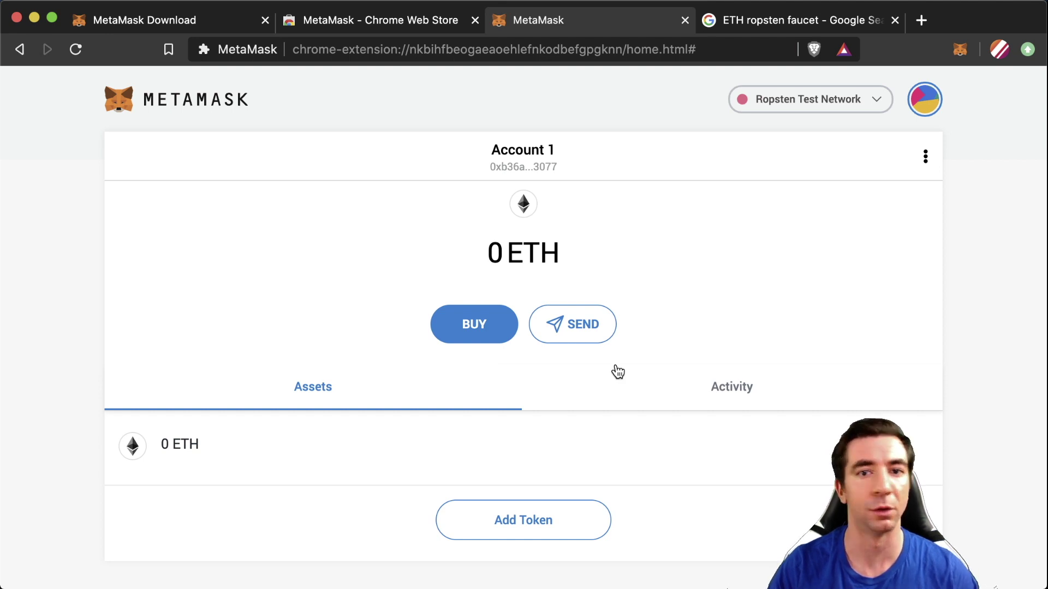
# Open the Ropsten Ethereum Faucet site from the 'ETH ropsten faucet' search results.
pyautogui.click(774, 26)
pyautogui.click(271, 103)
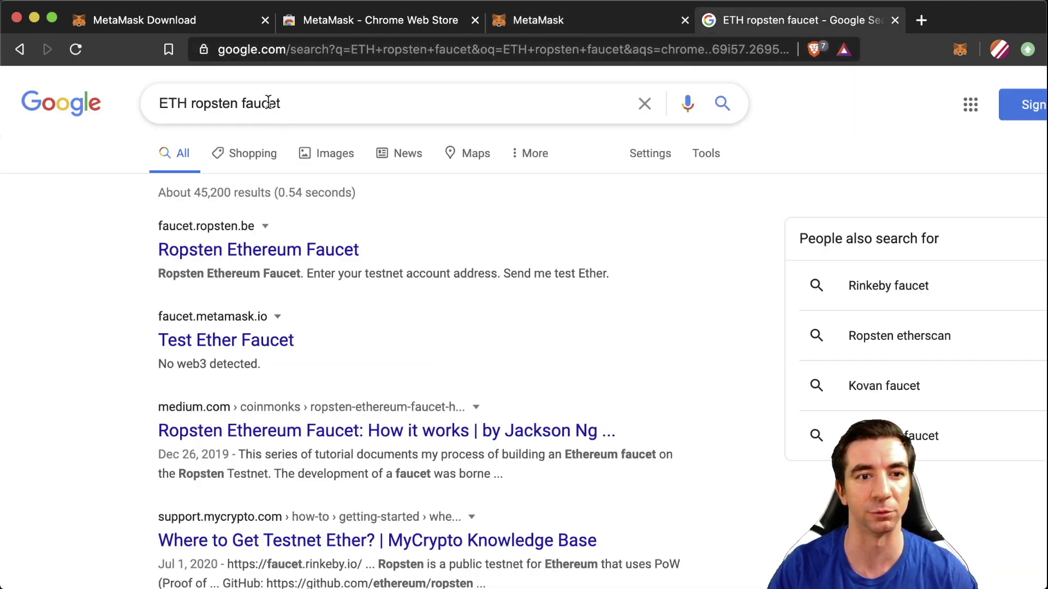
pyautogui.click(47, 279)
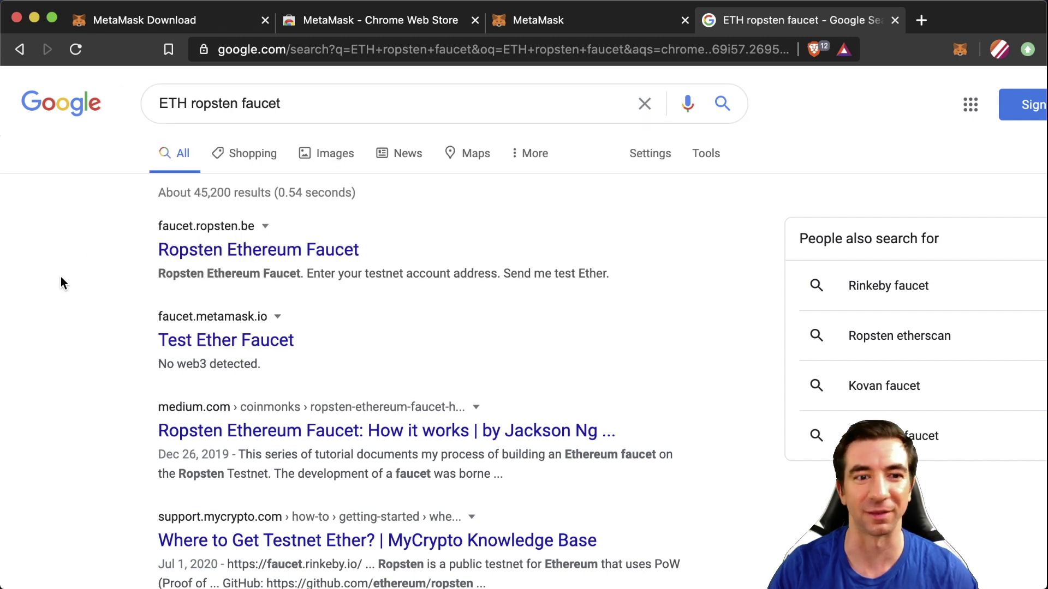
pyautogui.click(204, 251)
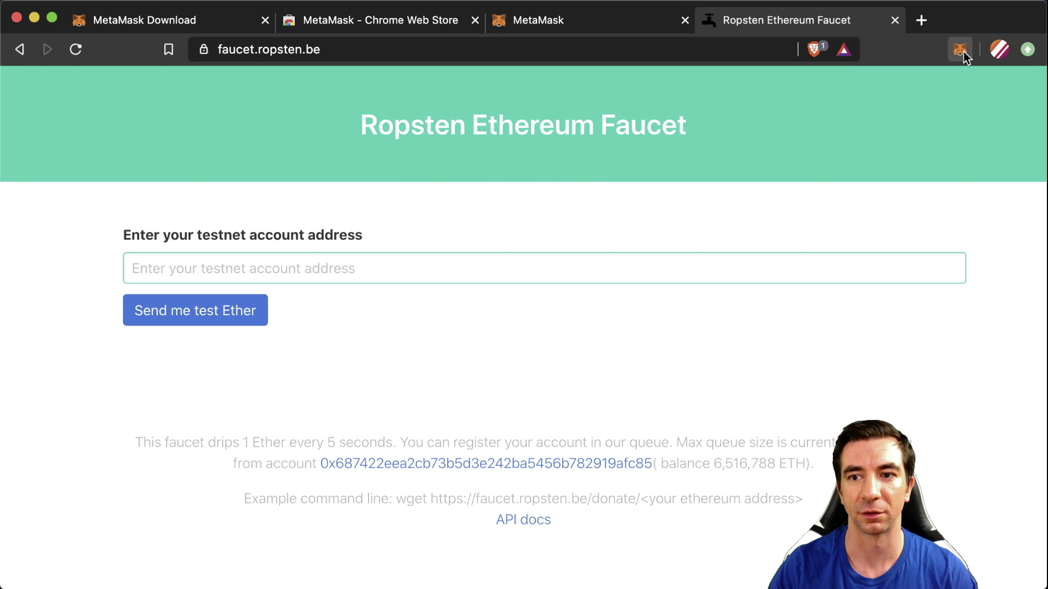
# Copy the account address from MetaMask, paste it into the faucet, and request test Ether.
pyautogui.click(962, 50)
pyautogui.click(824, 157)
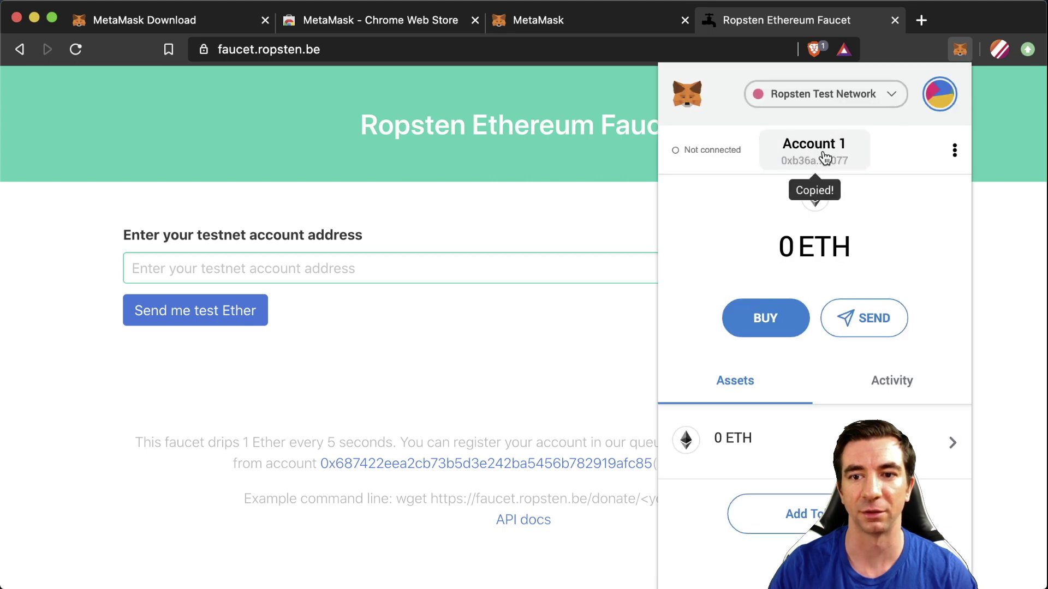
pyautogui.click(384, 269)
pyautogui.press('super+v')
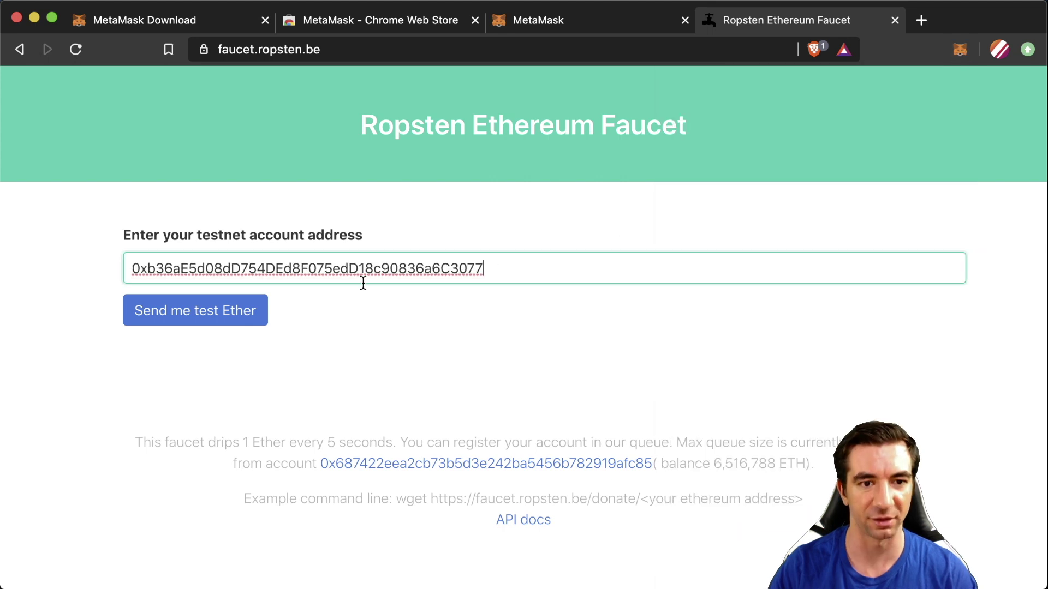
pyautogui.click(226, 319)
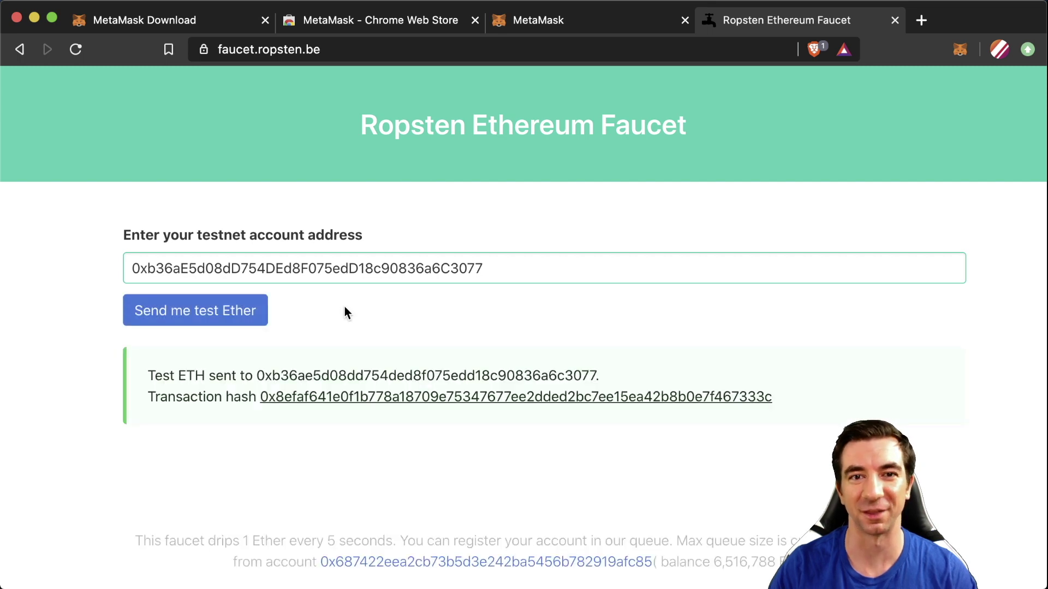
# Track the faucet transaction on Etherscan until Success, then check MetaMask for 1 ETH.
pyautogui.click(338, 402)
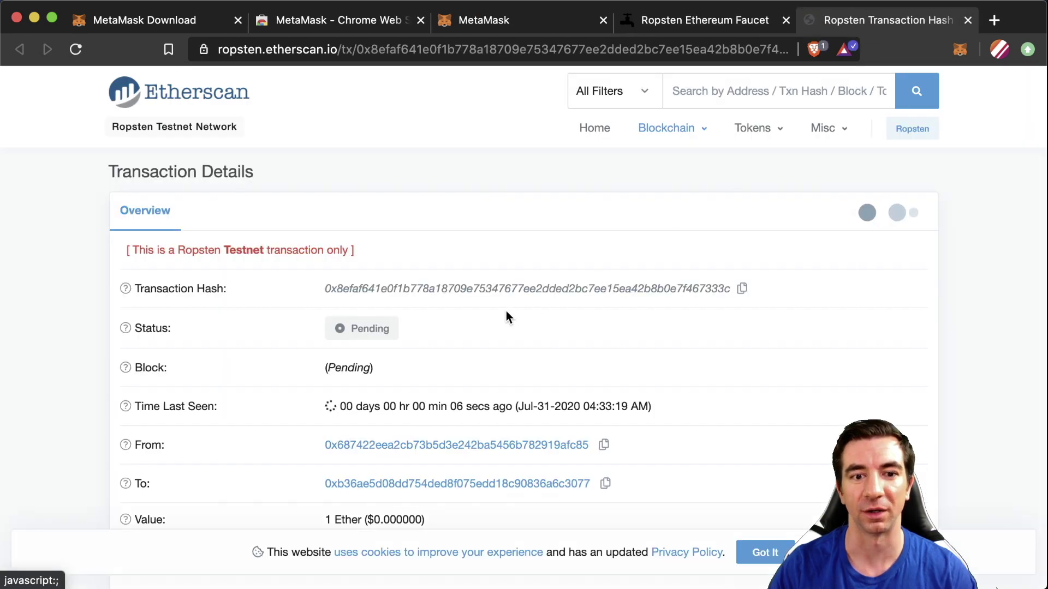
pyautogui.scroll(-3, 274, 338)
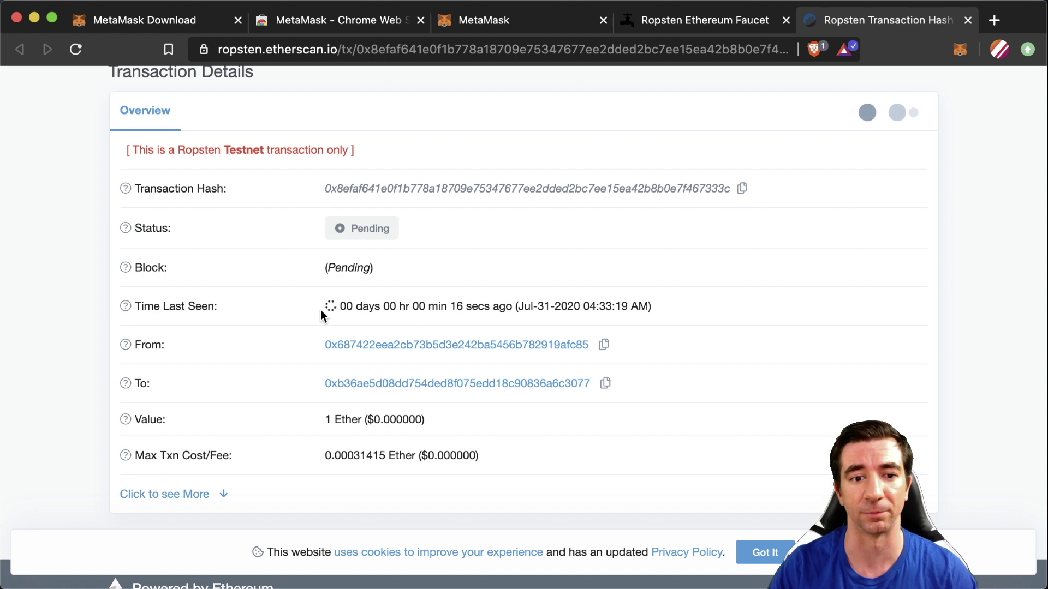
pyautogui.moveTo(356, 307); pyautogui.dragTo(754, 311)
pyautogui.click(759, 307)
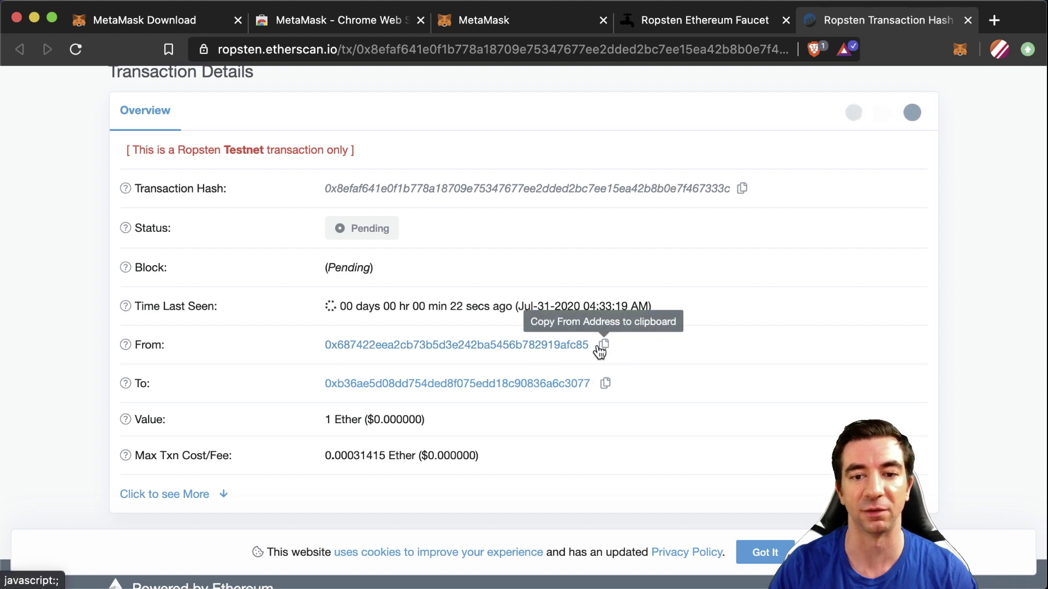
pyautogui.moveTo(593, 345); pyautogui.dragTo(600, 382)
pyautogui.click(686, 375)
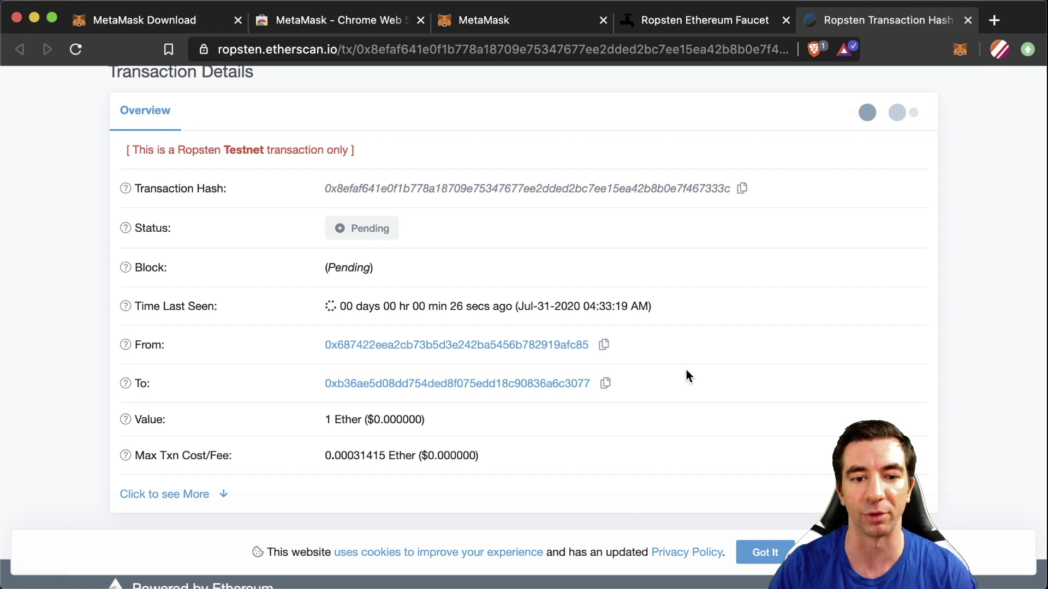
pyautogui.click(960, 49)
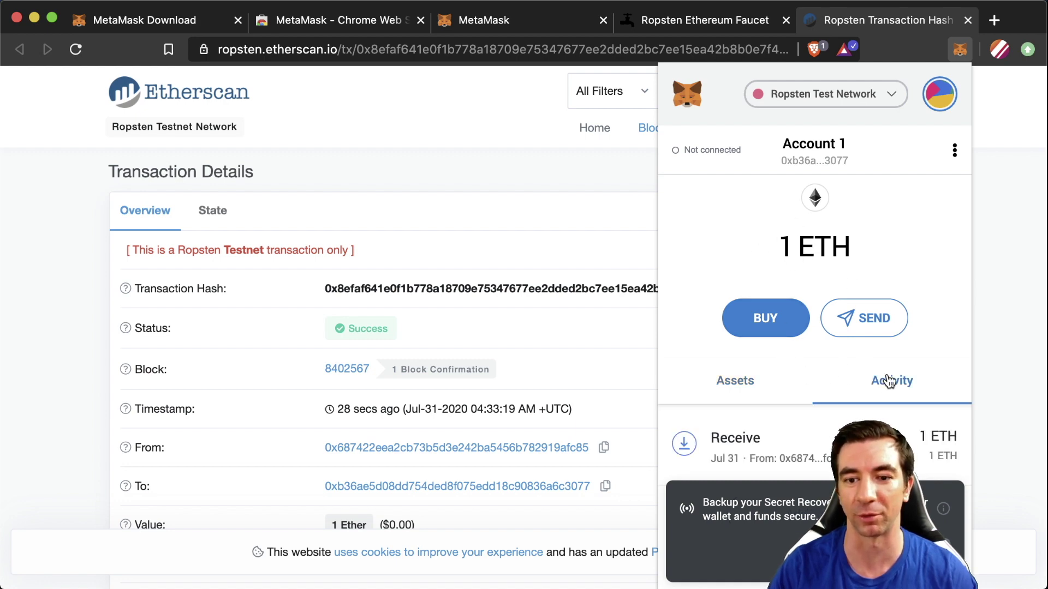
# View the 1 ETH Receive entry details, then close the popup back to Etherscan.
pyautogui.click(753, 445)
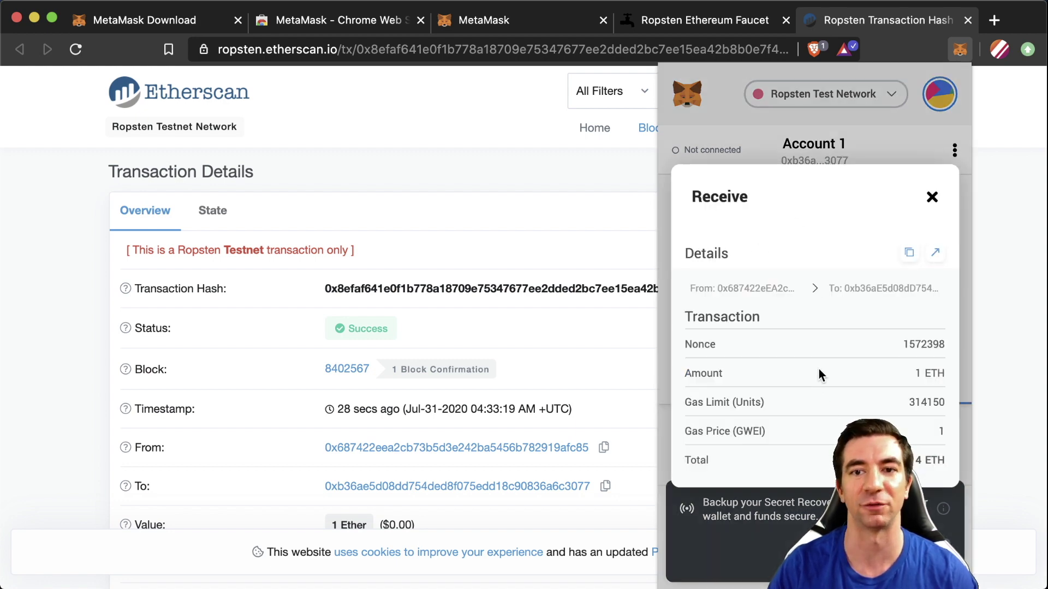
pyautogui.click(584, 238)
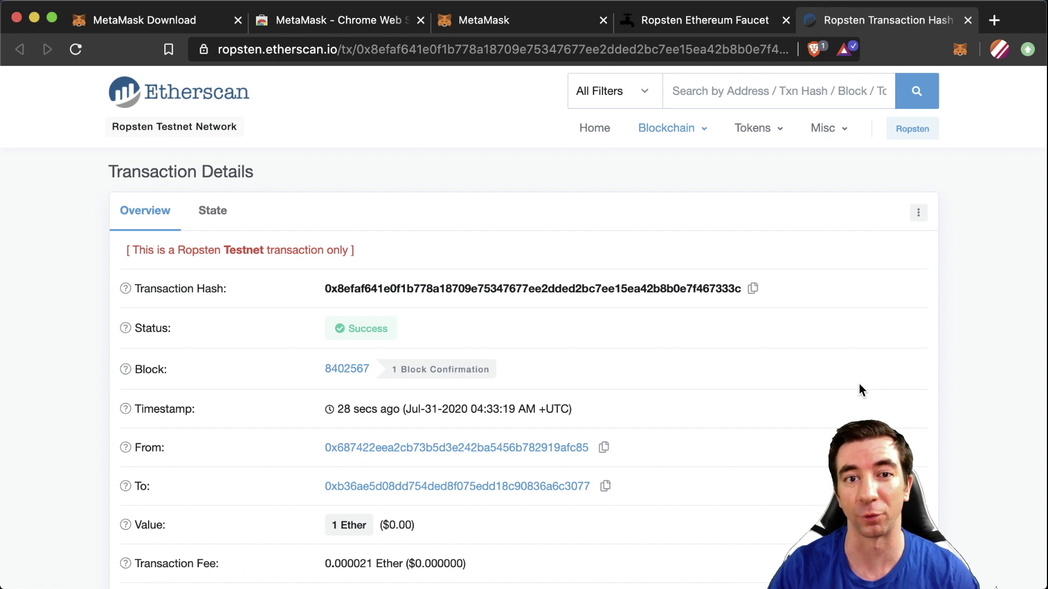
# Search 'ropsten link faucet' in a new tab and open the Chainlink Faucet.
pyautogui.press('super+t')
pyautogui.write('ropsten link faucet')
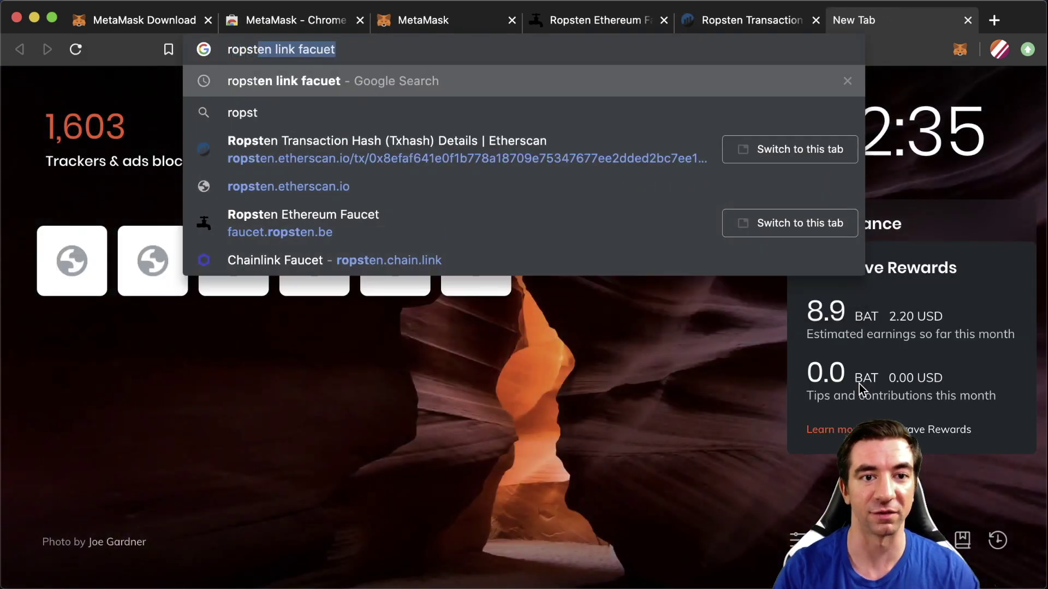
pyautogui.press('Return')
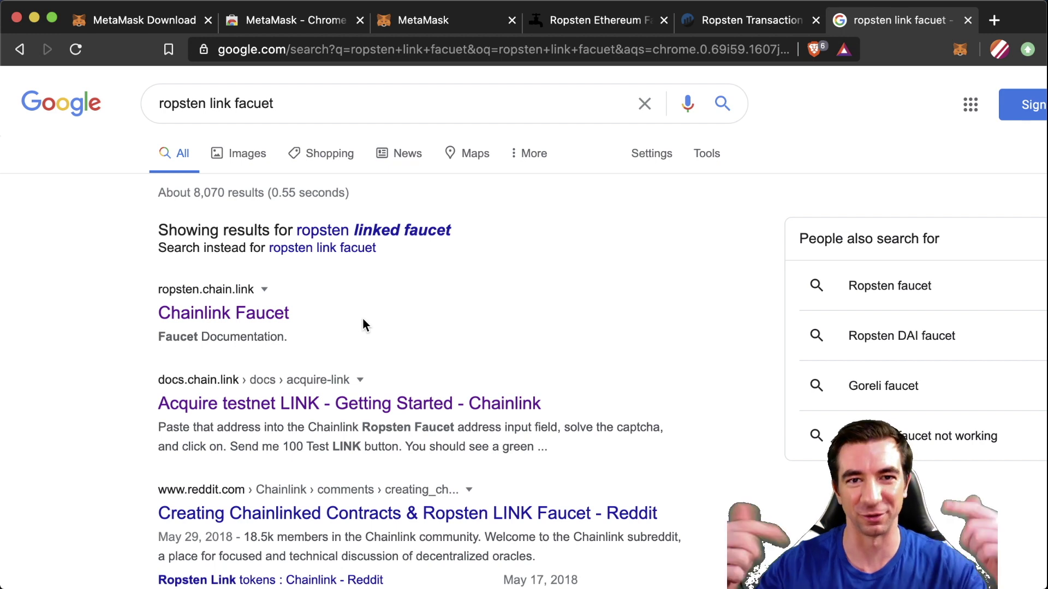
pyautogui.click(248, 308)
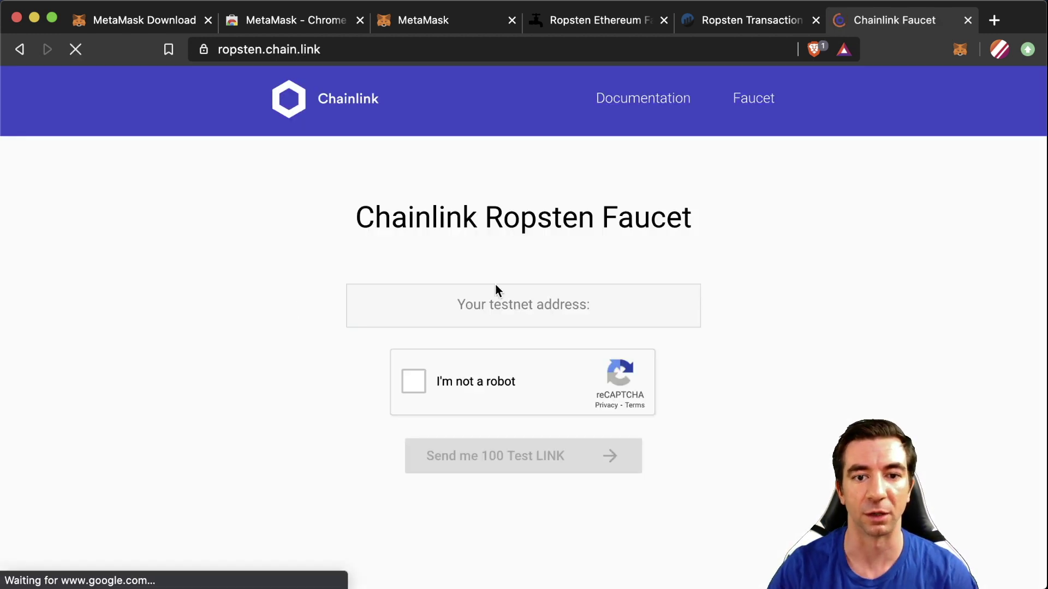
# Paste the MetaMask account address into the Chainlink Faucet and pass the reCAPTCHA check.
pyautogui.click(960, 49)
pyautogui.click(498, 310)
pyautogui.click(524, 306)
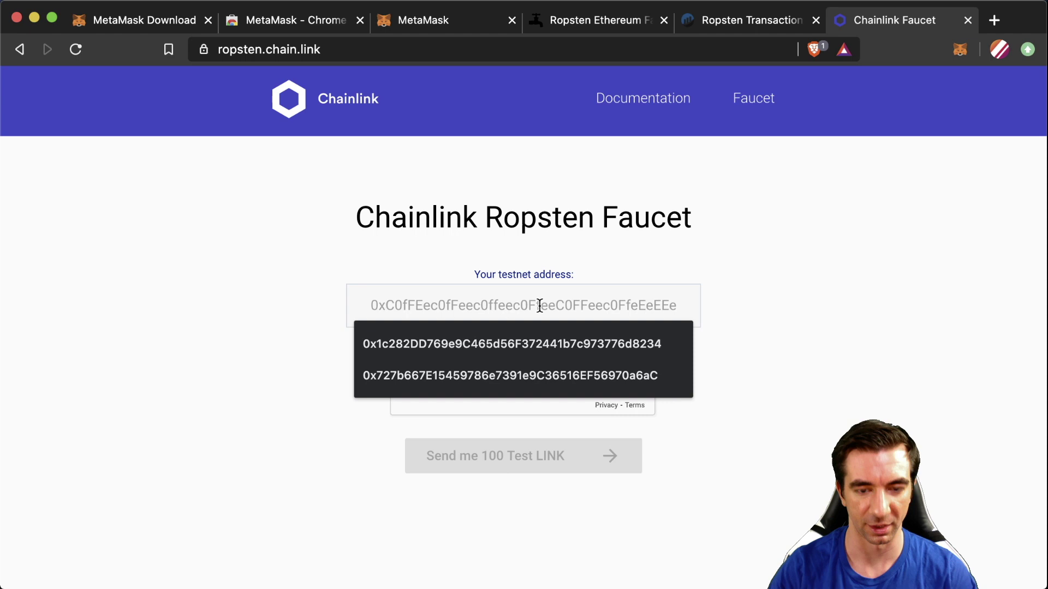
pyautogui.press('super+v')
pyautogui.click(406, 378)
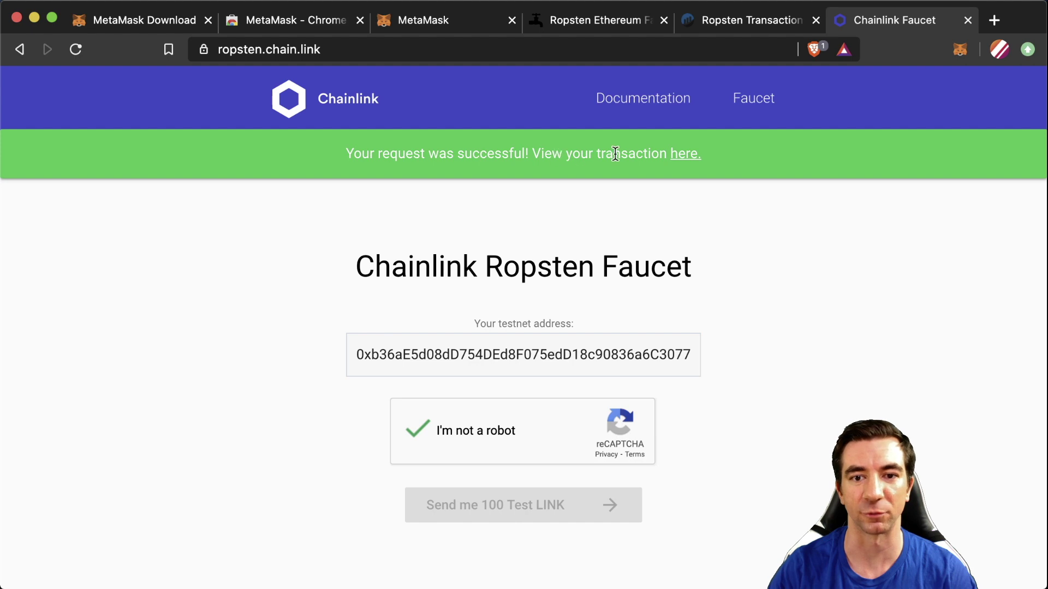
# Confirm the 100 LINK faucet transfer shows Success on Etherscan, then check the wallet's balances.
pyautogui.click(685, 154)
pyautogui.scroll(-3, 486, 253)
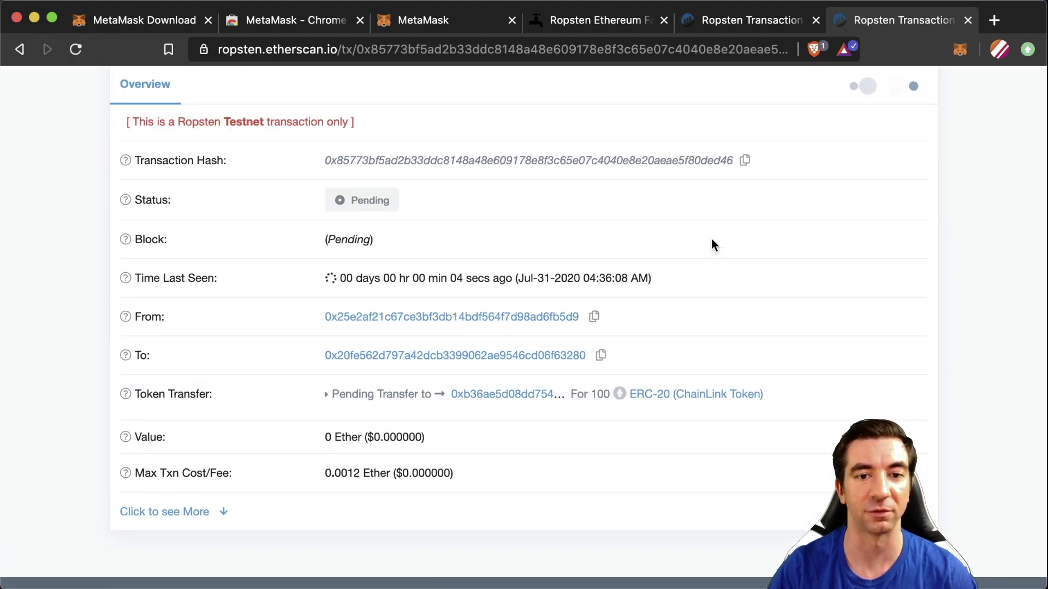
pyautogui.scroll(1, 973, 97)
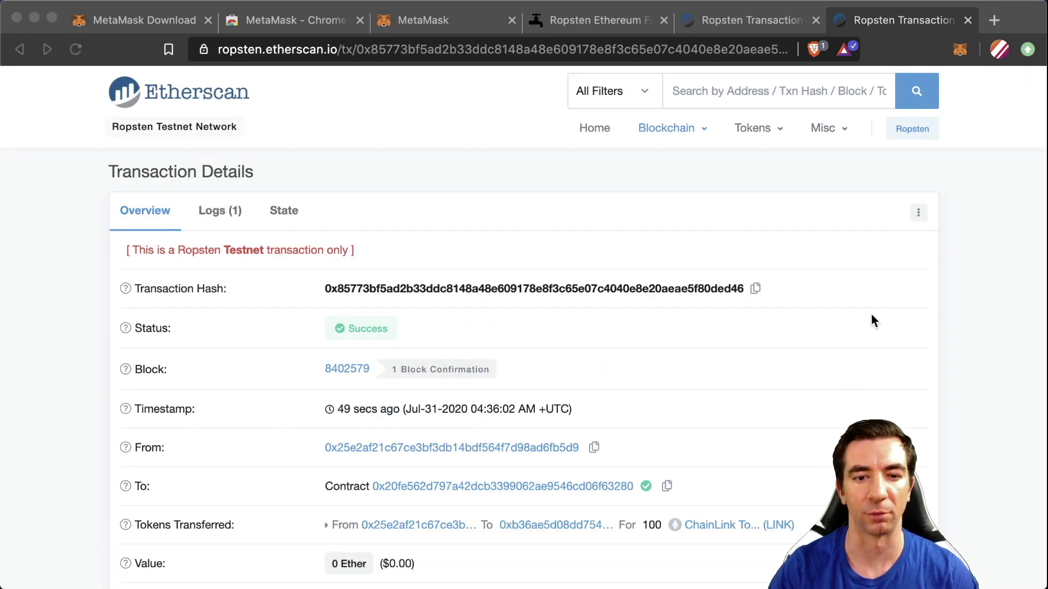
pyautogui.click(990, 187)
pyautogui.click(960, 50)
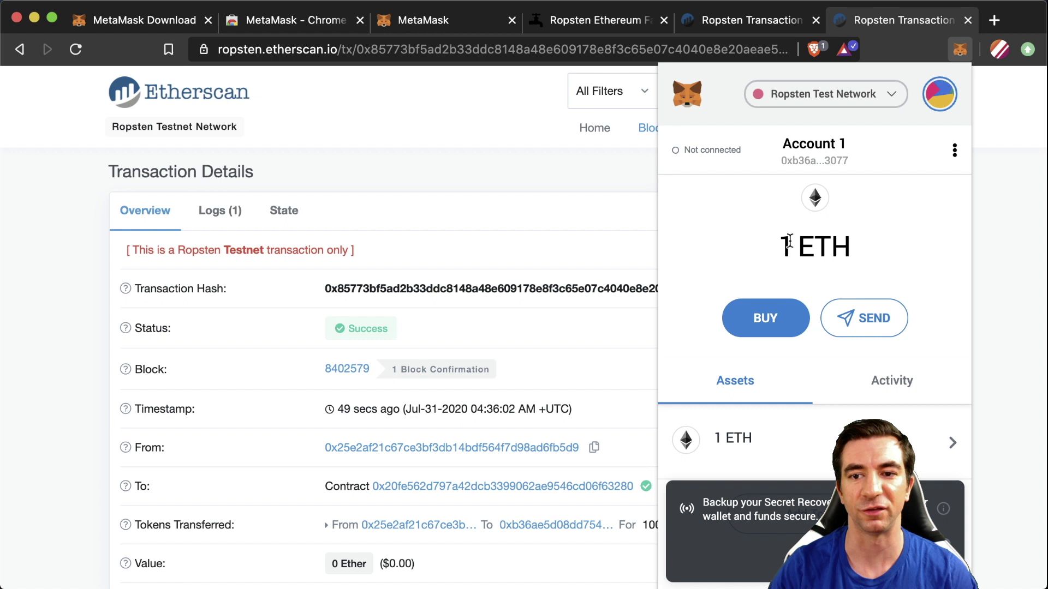
# Open MetaMask in expanded view and start adding a custom token.
pyautogui.click(955, 151)
pyautogui.click(841, 178)
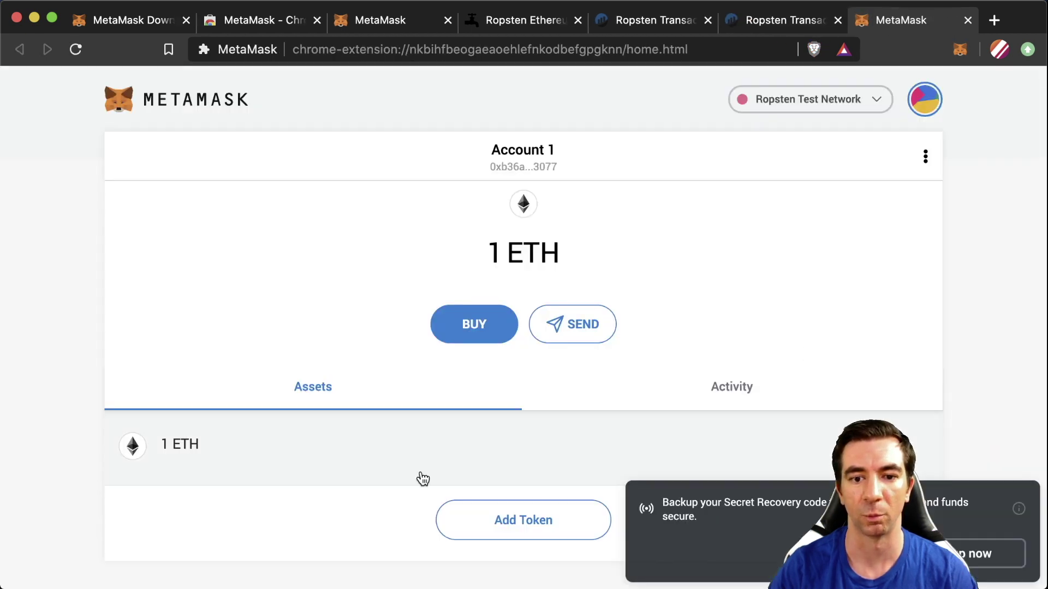
pyautogui.click(525, 520)
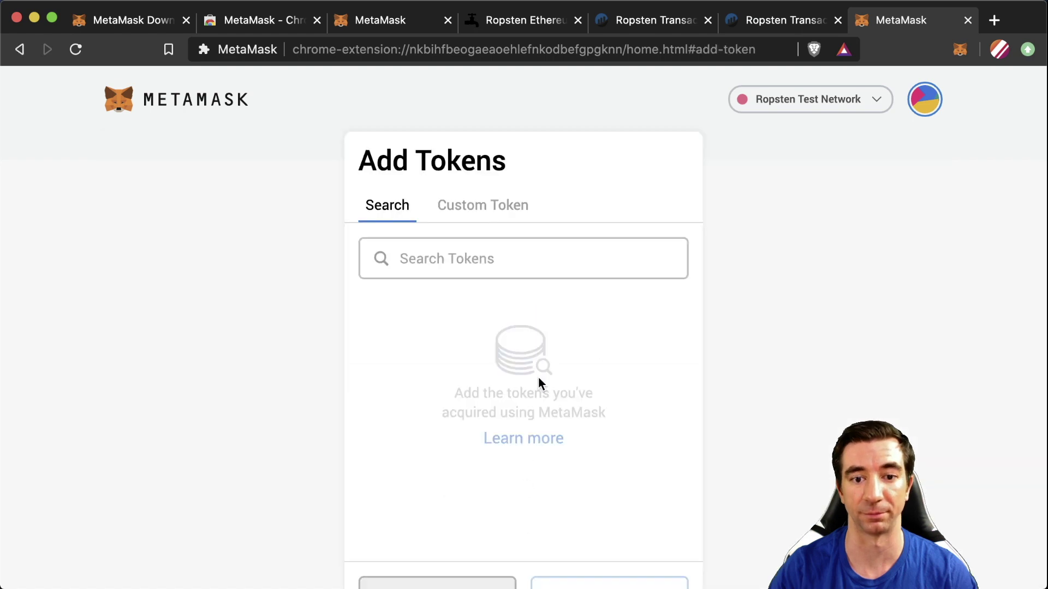
pyautogui.click(482, 161)
# Search 'LINK Ropsten address' in a new tab and copy the LINK contract address.
pyautogui.click(440, 229)
pyautogui.press('super+t')
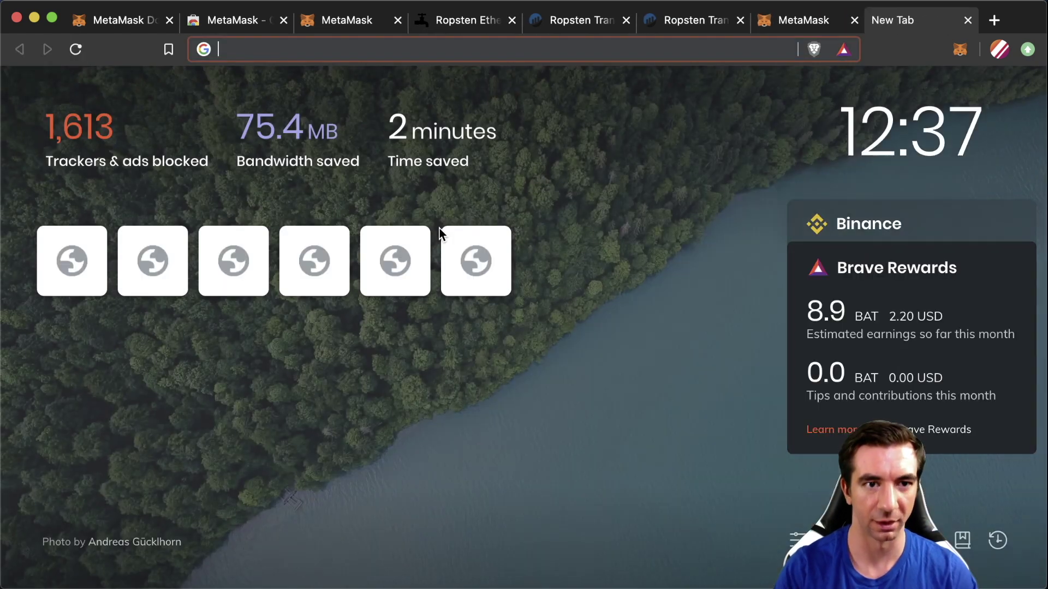
pyautogui.write('LINK Ropsten address')
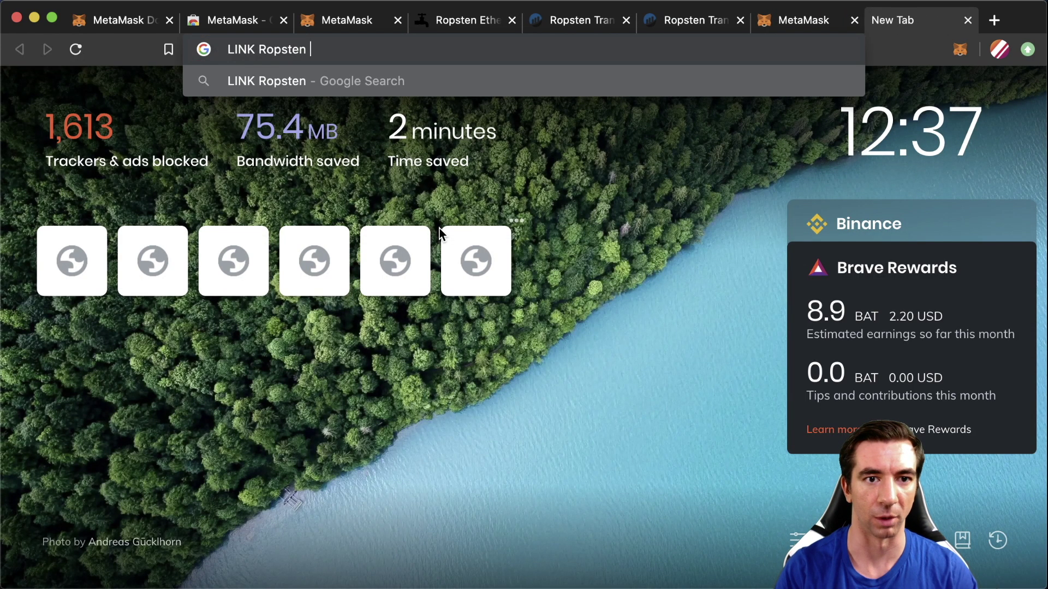
pyautogui.press('Return')
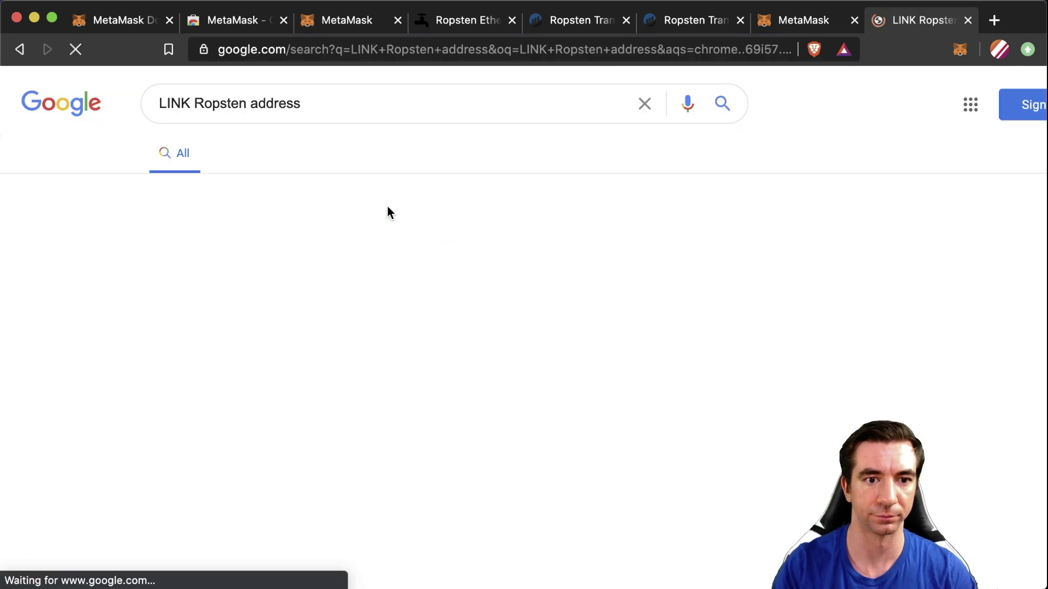
pyautogui.moveTo(500, 261); pyautogui.dragTo(170, 261)
pyautogui.press('super+c')
pyautogui.press('super+w')
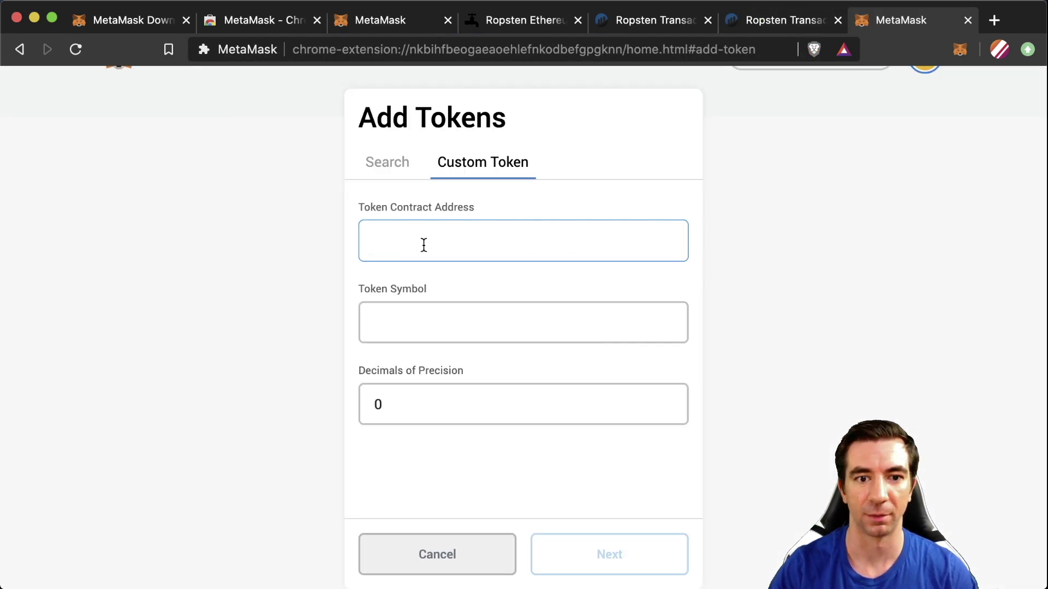
# Paste the LINK contract address and add the token, showing 100.000 LINK.
pyautogui.click(423, 244)
pyautogui.press('super+v')
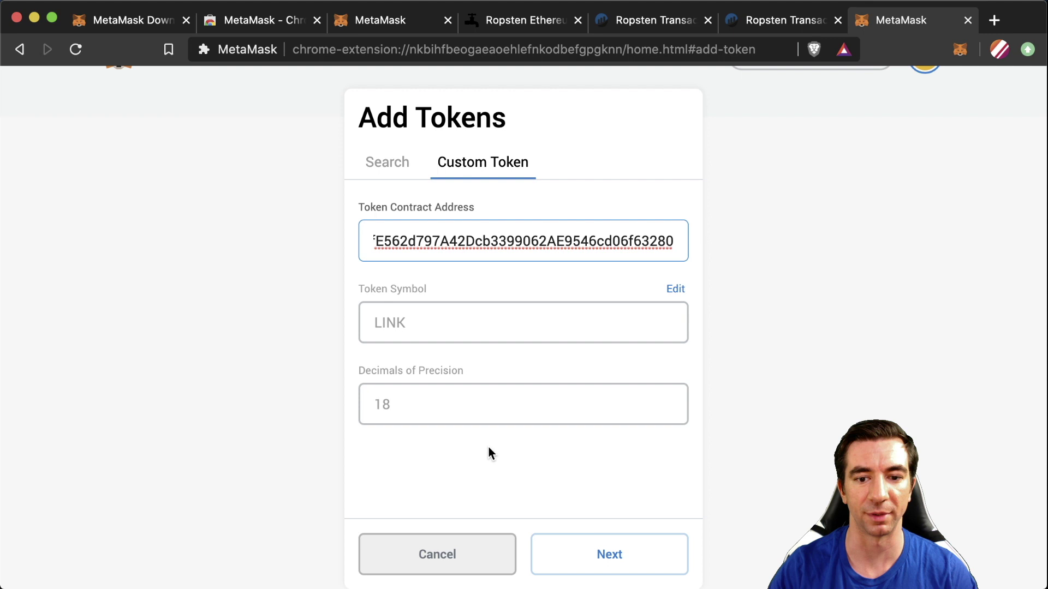
pyautogui.click(642, 550)
pyautogui.click(605, 540)
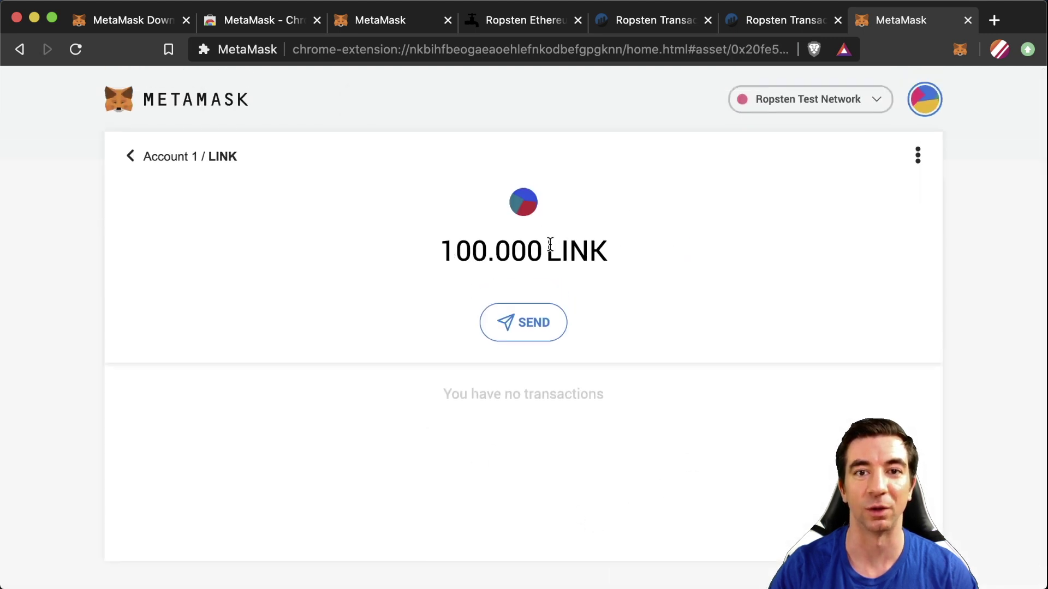
# Confirm the assets list shows 1 ETH and 100.000 LINK, then return to Account 1's overview.
pyautogui.click(956, 58)
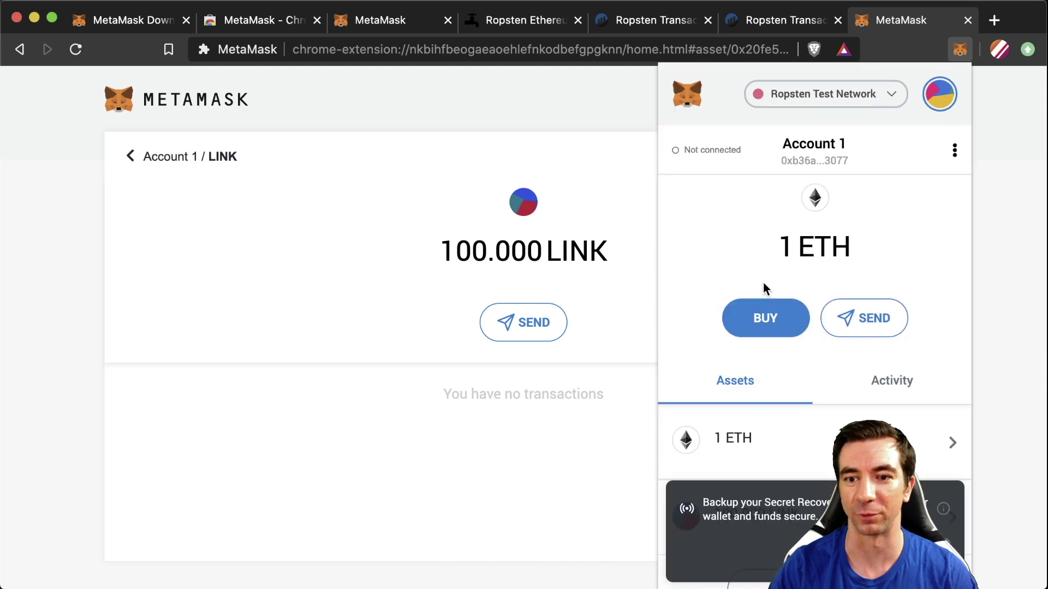
pyautogui.scroll(-2, 763, 282)
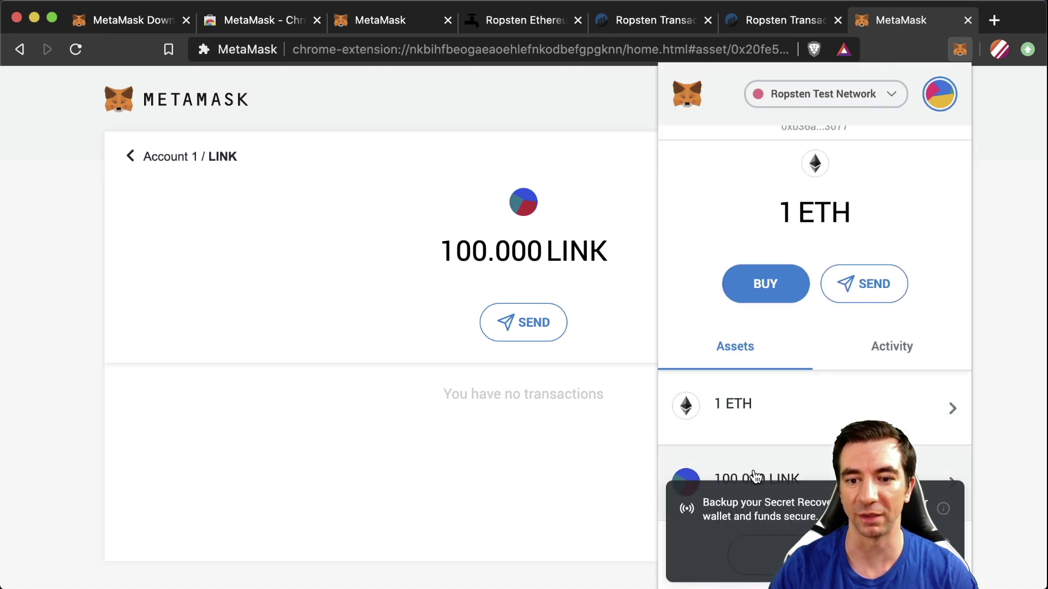
pyautogui.click(151, 161)
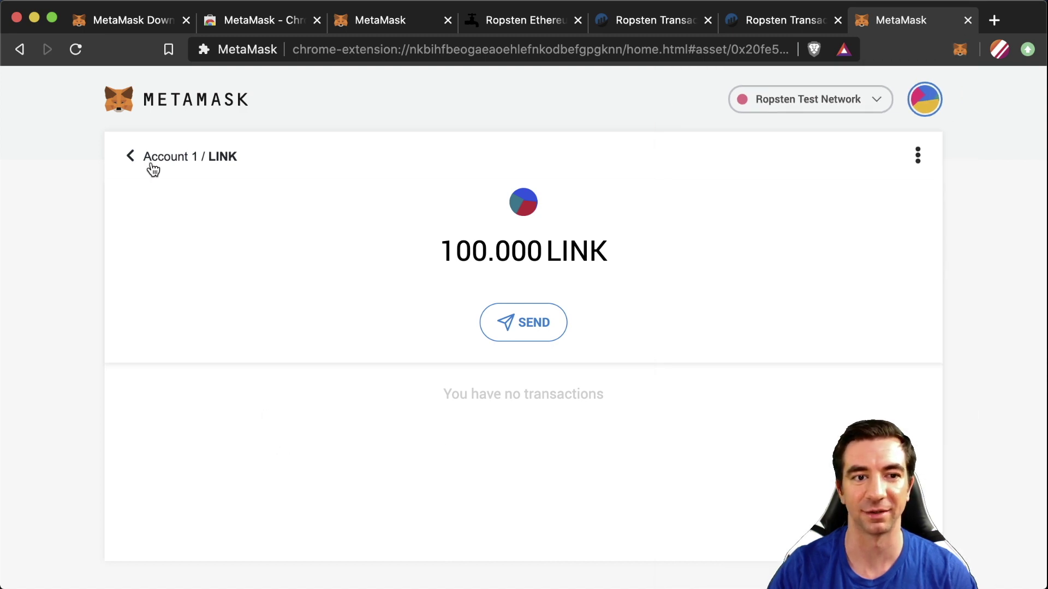
pyautogui.scroll(-2, 260, 227)
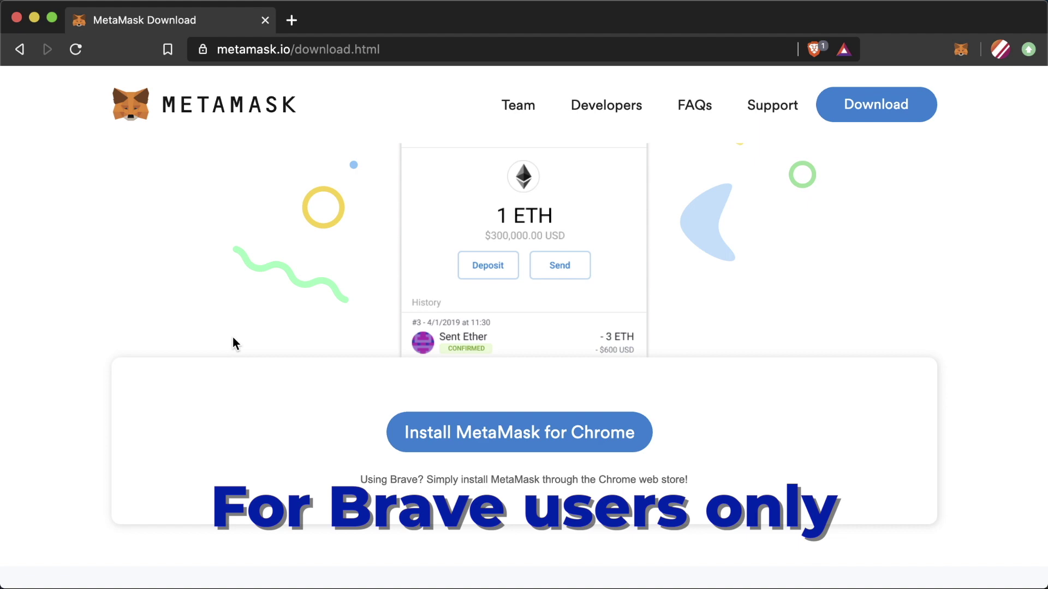
# In Brave settings filtered by 'wa', set the Web3 provider for Dapps to MetaMask.
pyautogui.click(1028, 49)
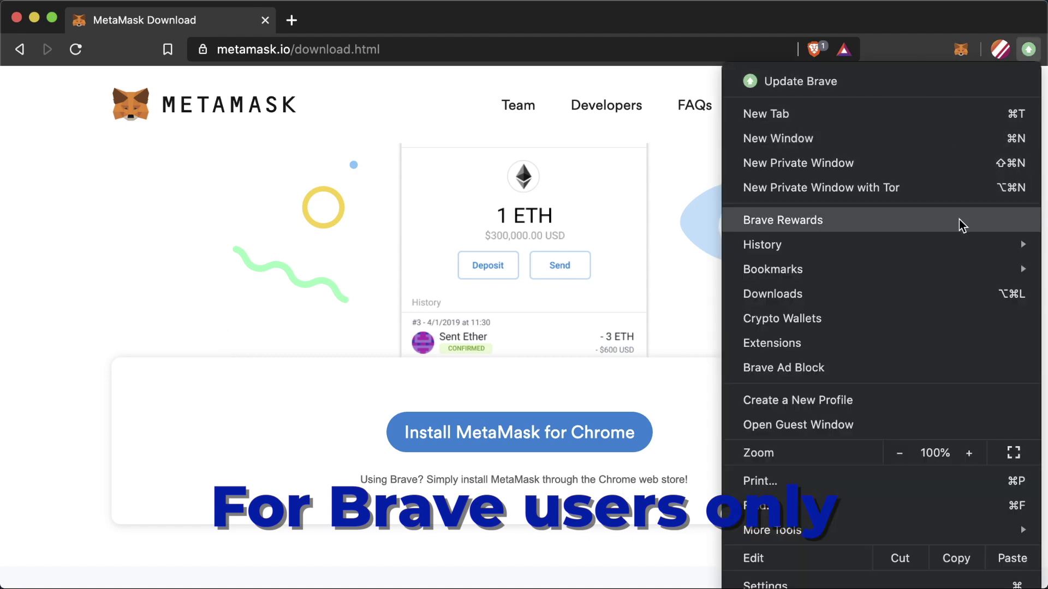
pyautogui.click(770, 583)
pyautogui.write('wallet')
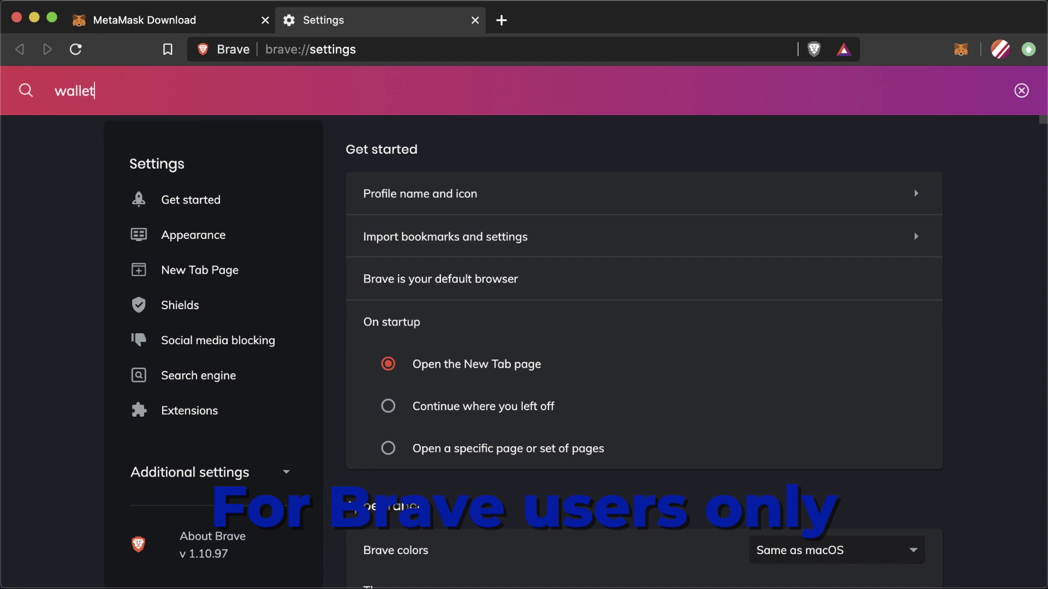
pyautogui.click(877, 196)
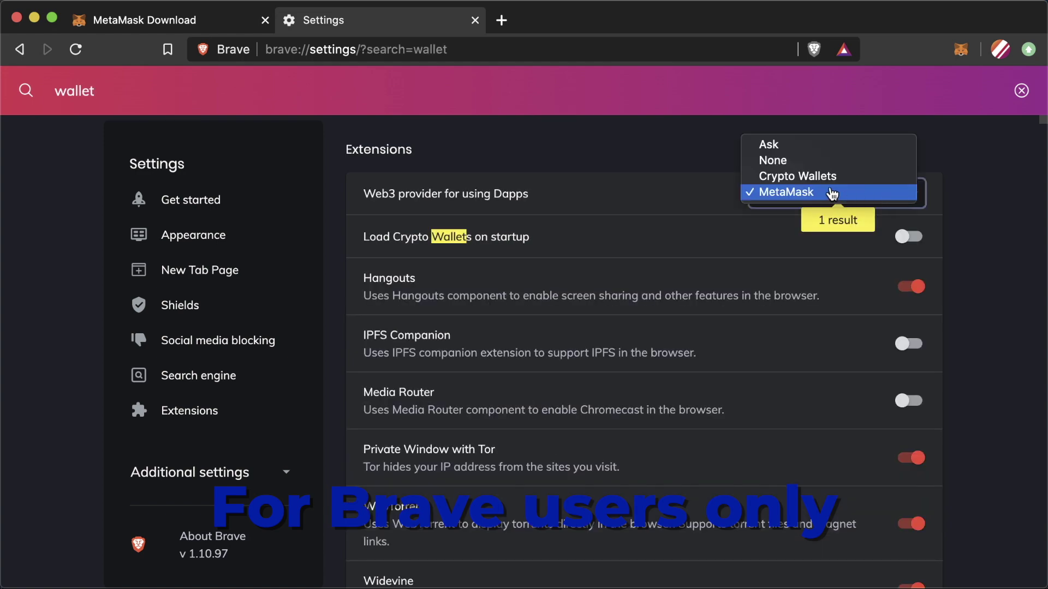